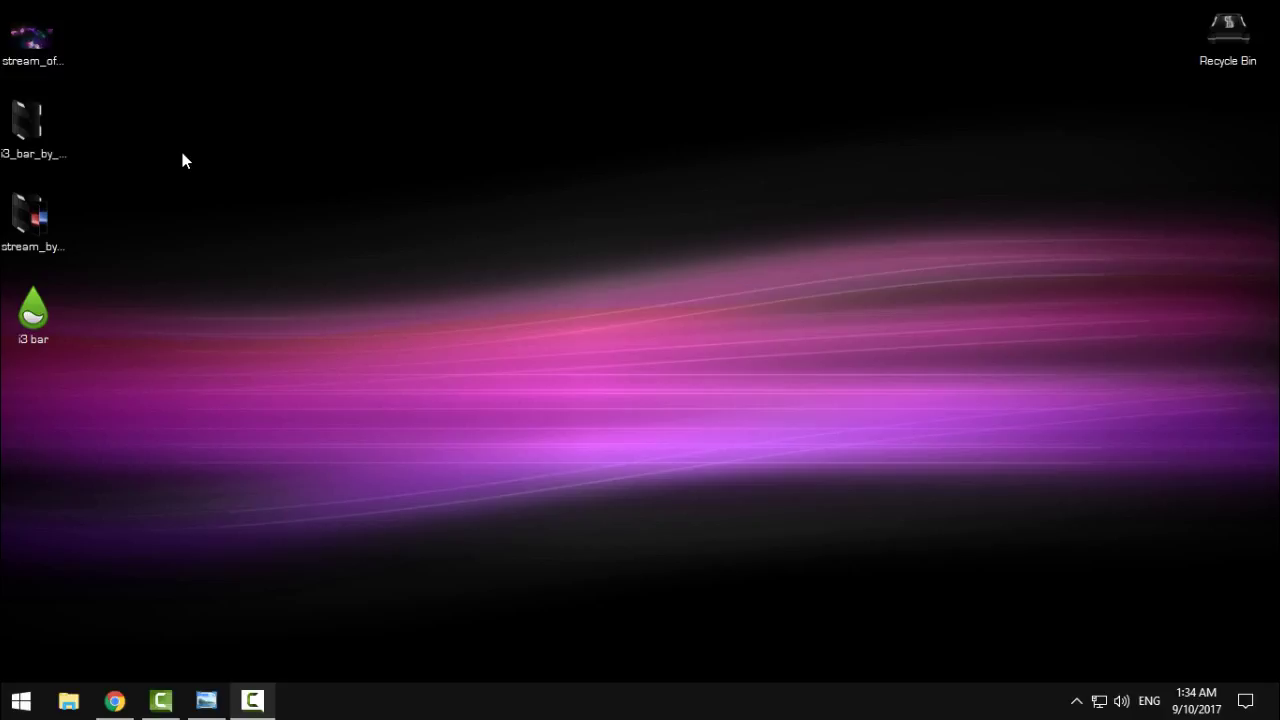
# Select the stream wallpaper and i3 bar skin files, then return to rainmeter.net in Chrome
pyautogui.click(30, 215)
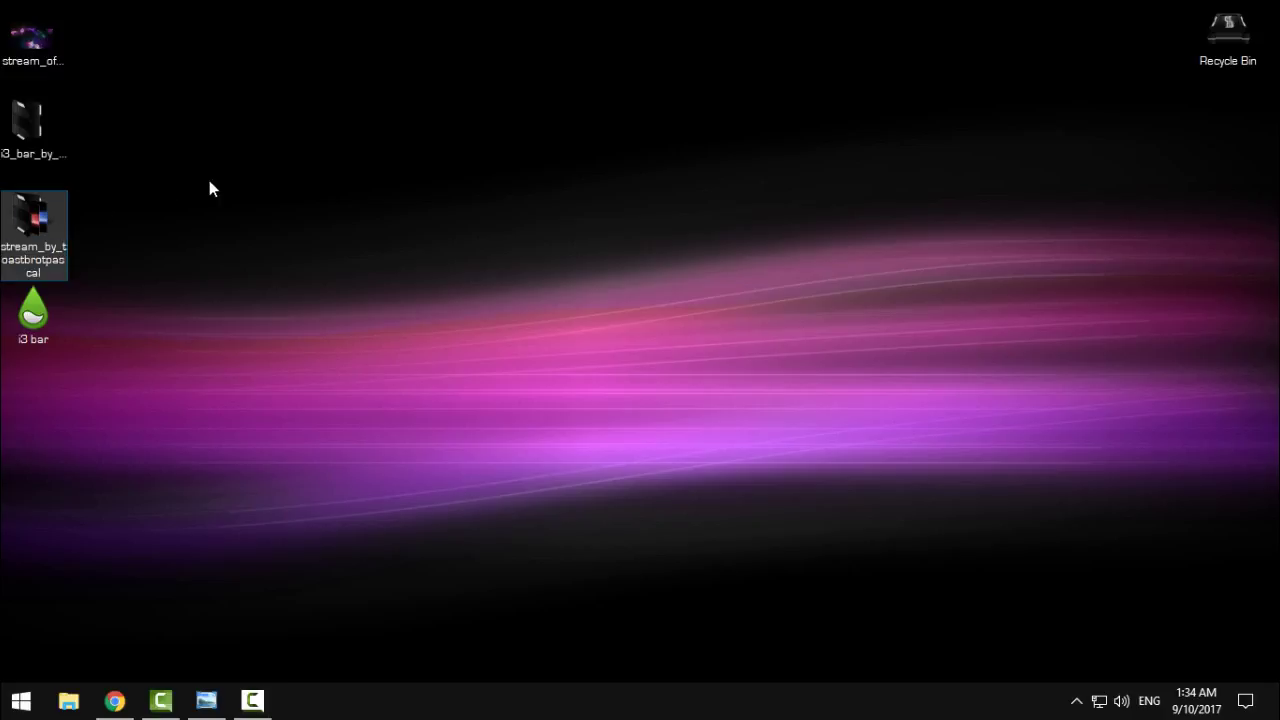
pyautogui.click(33, 310)
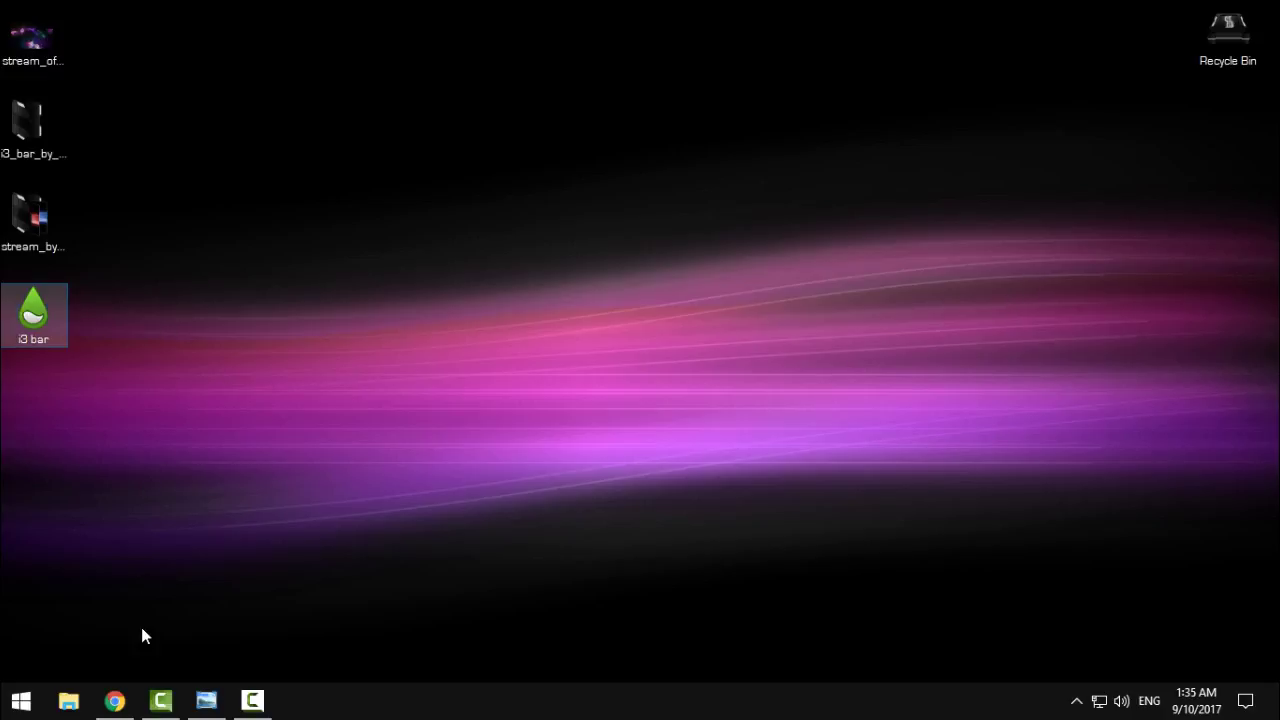
pyautogui.click(115, 700)
pyautogui.click(329, 44)
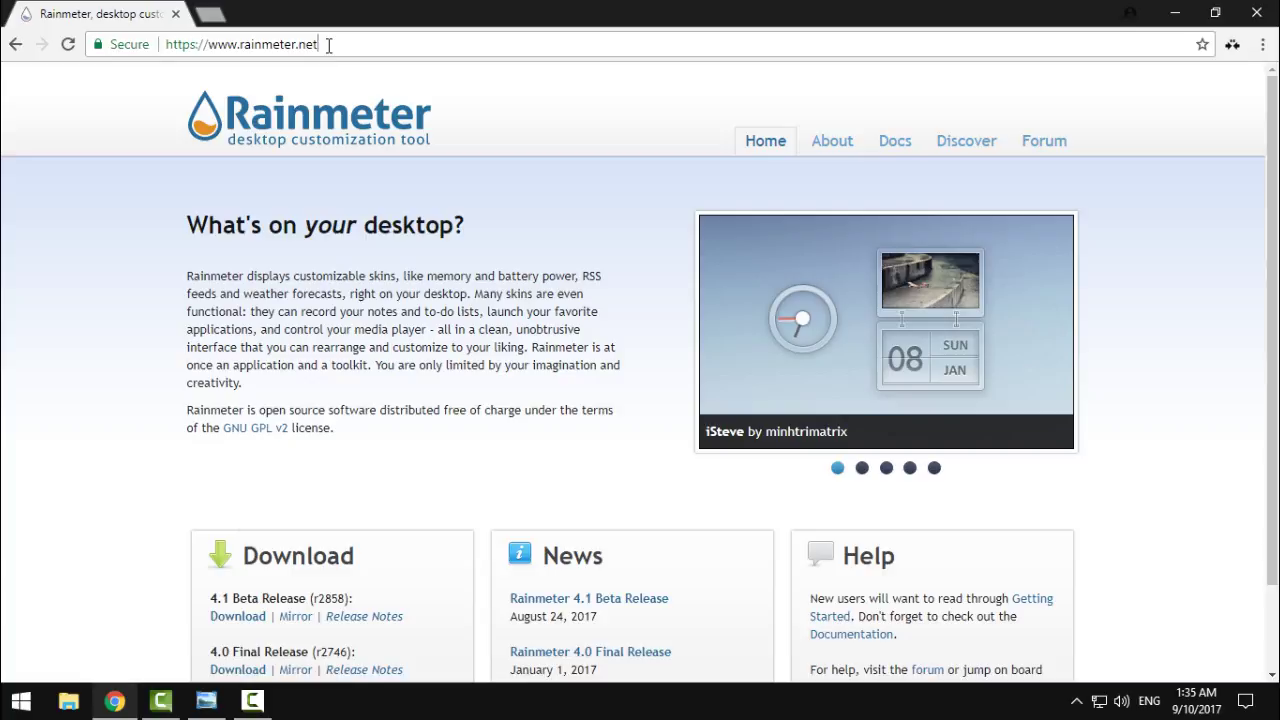
pyautogui.moveTo(318, 44); pyautogui.dragTo(298, 44)
# Browse down to the rainmeter.net download section, then close Chrome
pyautogui.scroll(-1, 61, 310)
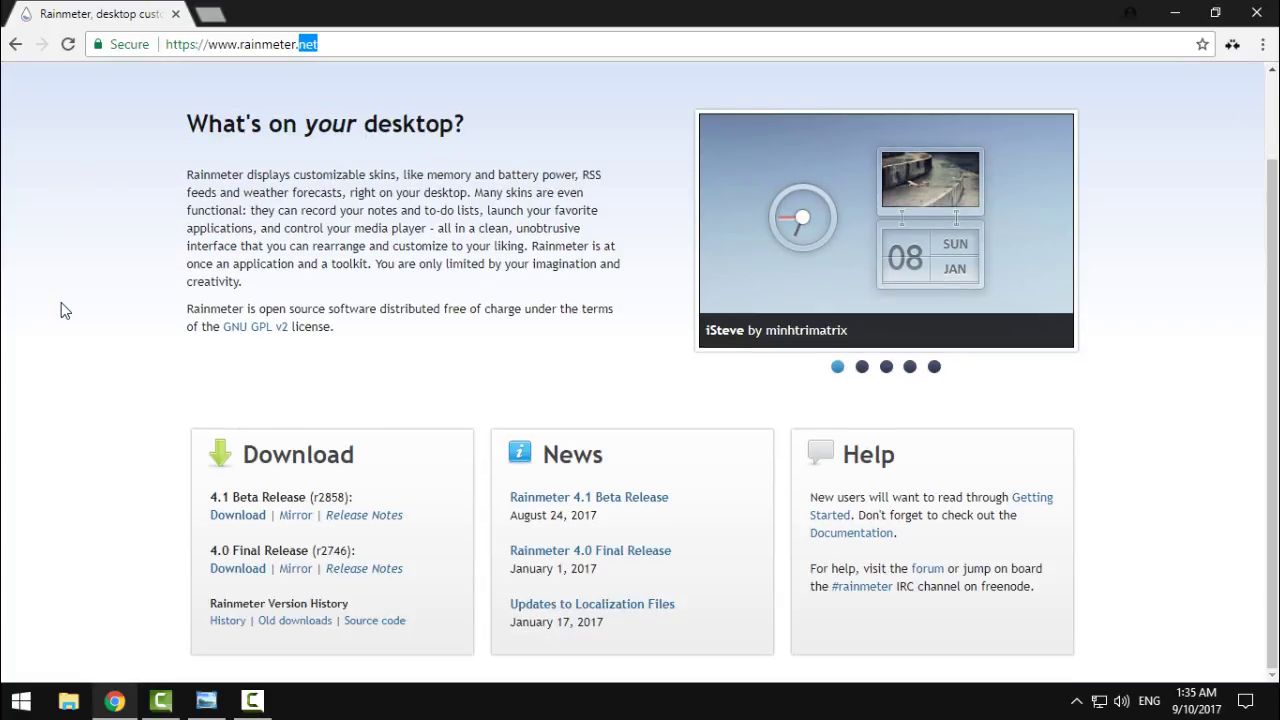
pyautogui.scroll(1, 63, 301)
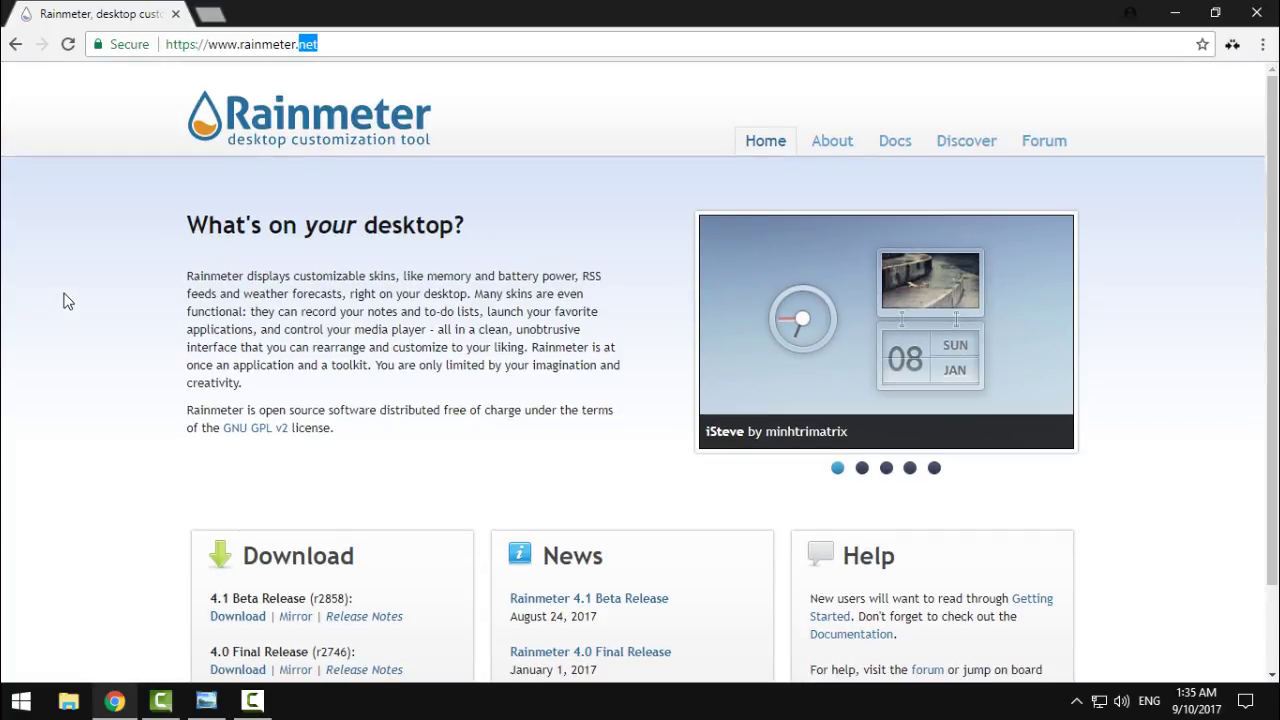
pyautogui.scroll(-1, 63, 301)
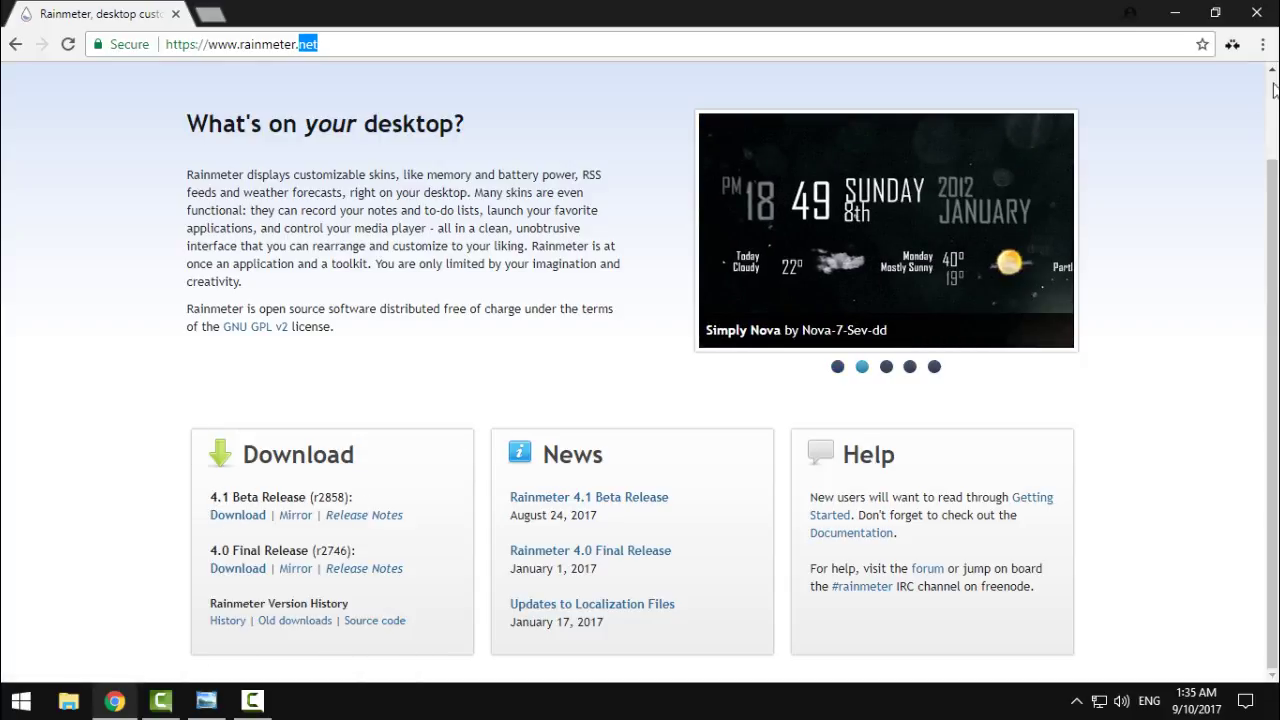
pyautogui.click(1256, 14)
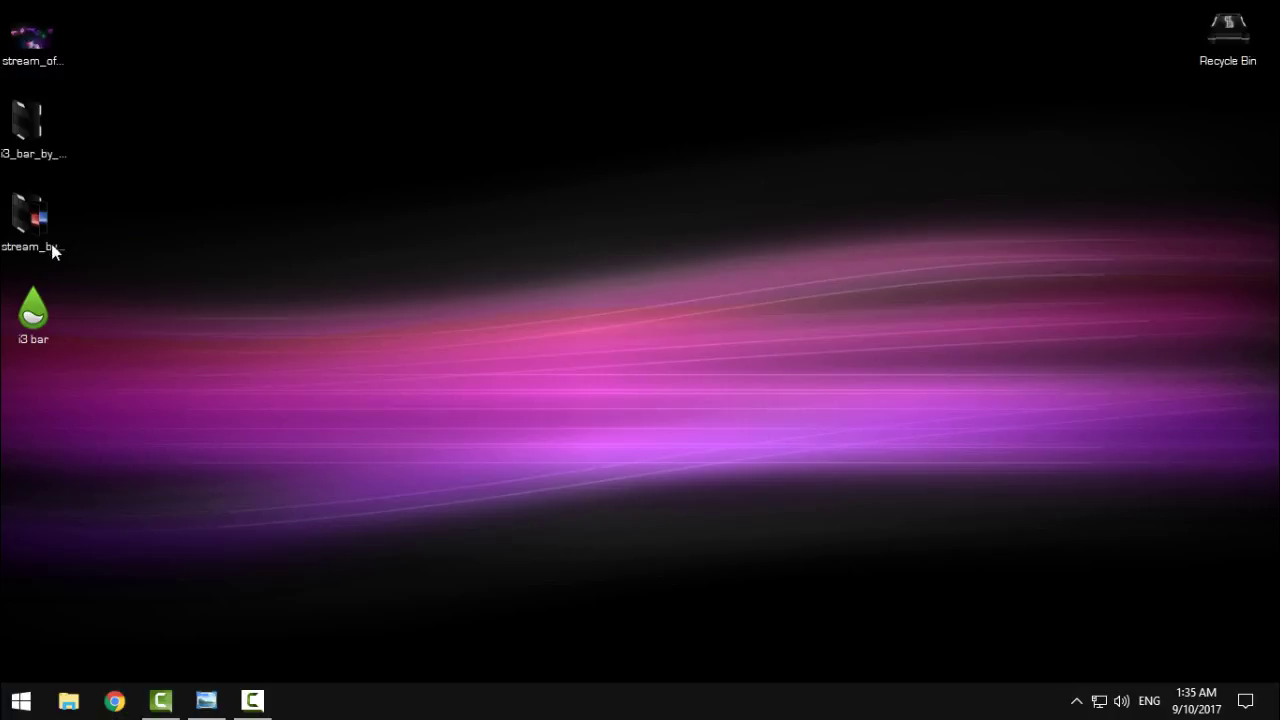
pyautogui.click(206, 700)
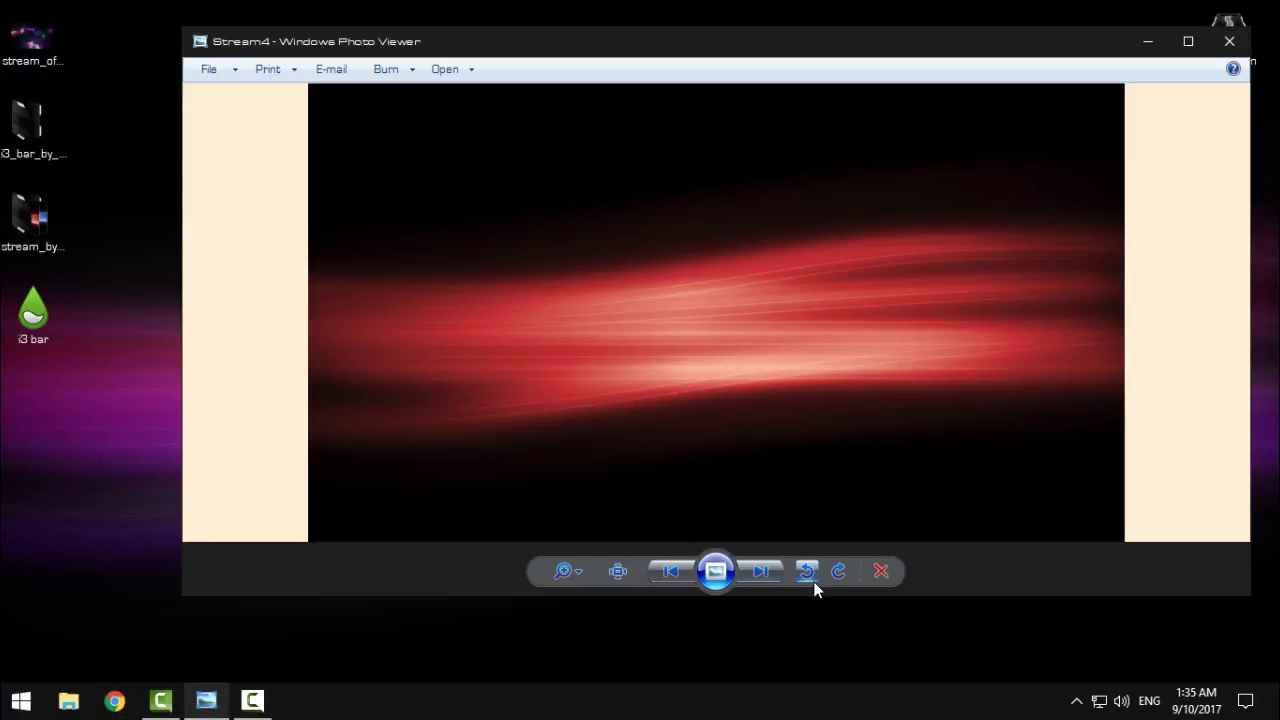
pyautogui.click(766, 567)
pyautogui.click(766, 567)
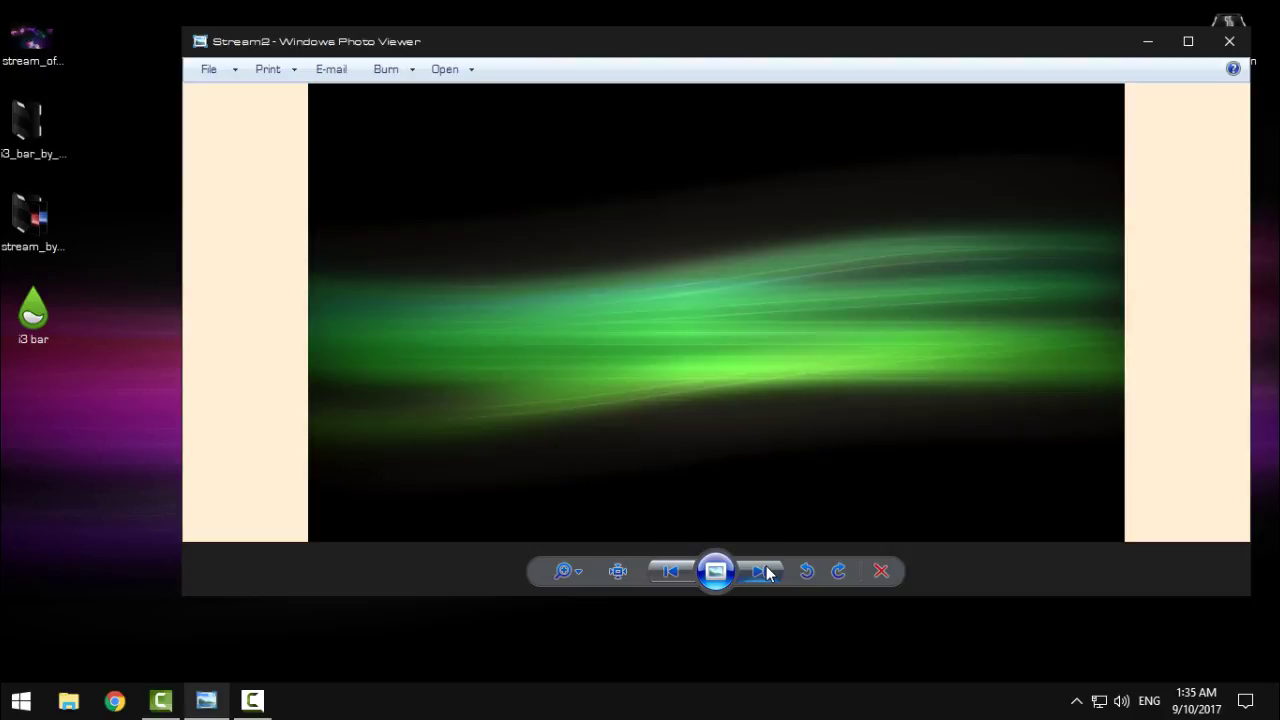
pyautogui.click(766, 571)
pyautogui.click(766, 571)
pyautogui.click(766, 571)
pyautogui.click(669, 574)
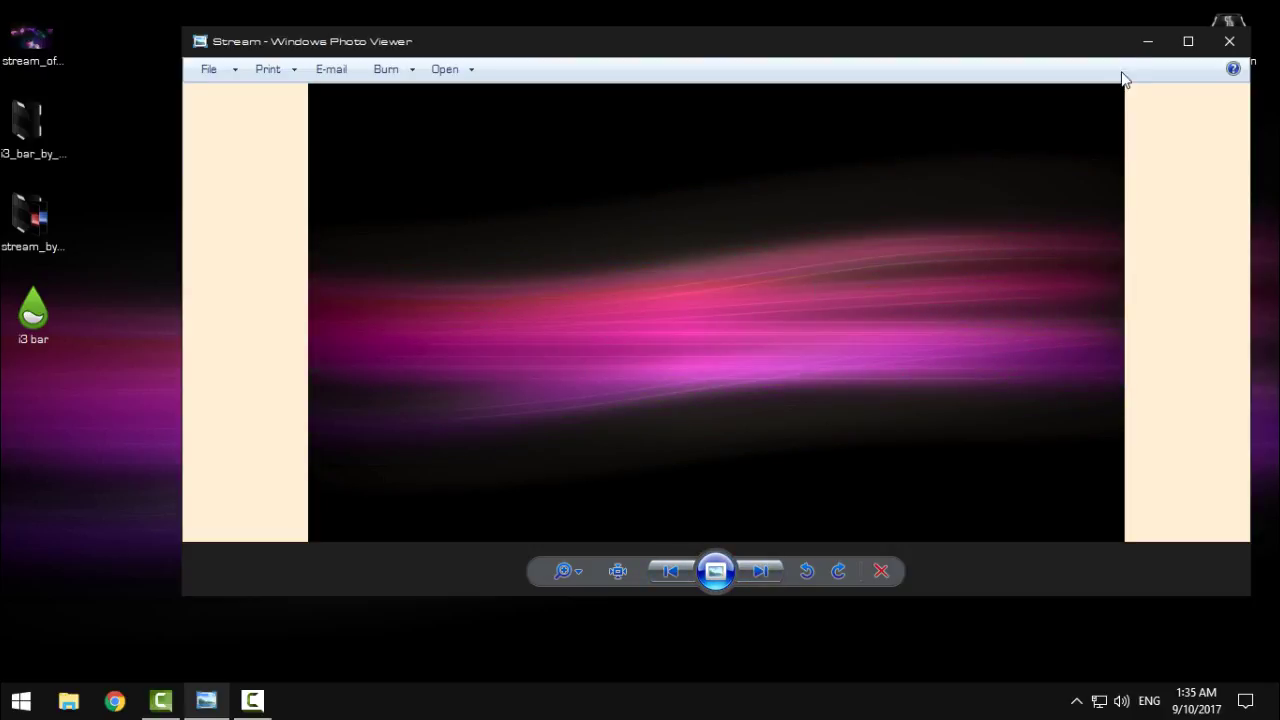
pyautogui.click(1146, 42)
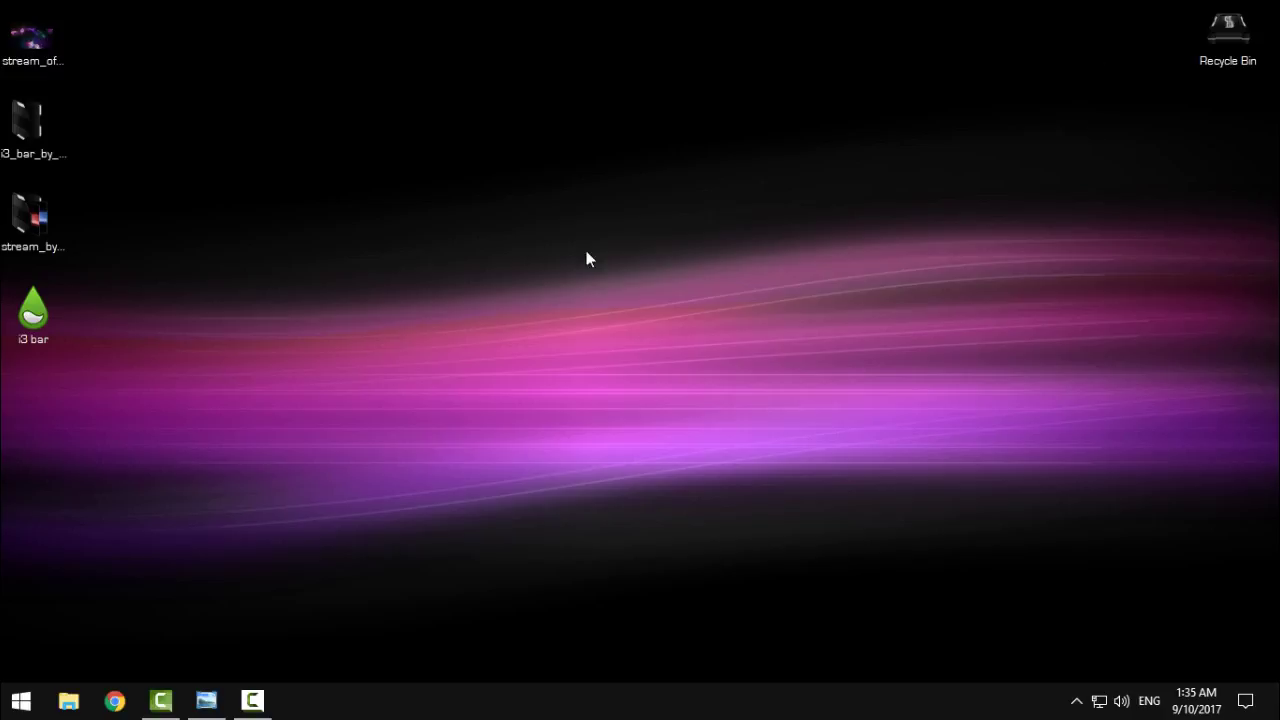
pyautogui.rightClick(270, 219)
pyautogui.click(316, 287)
pyautogui.doubleClick(52, 312)
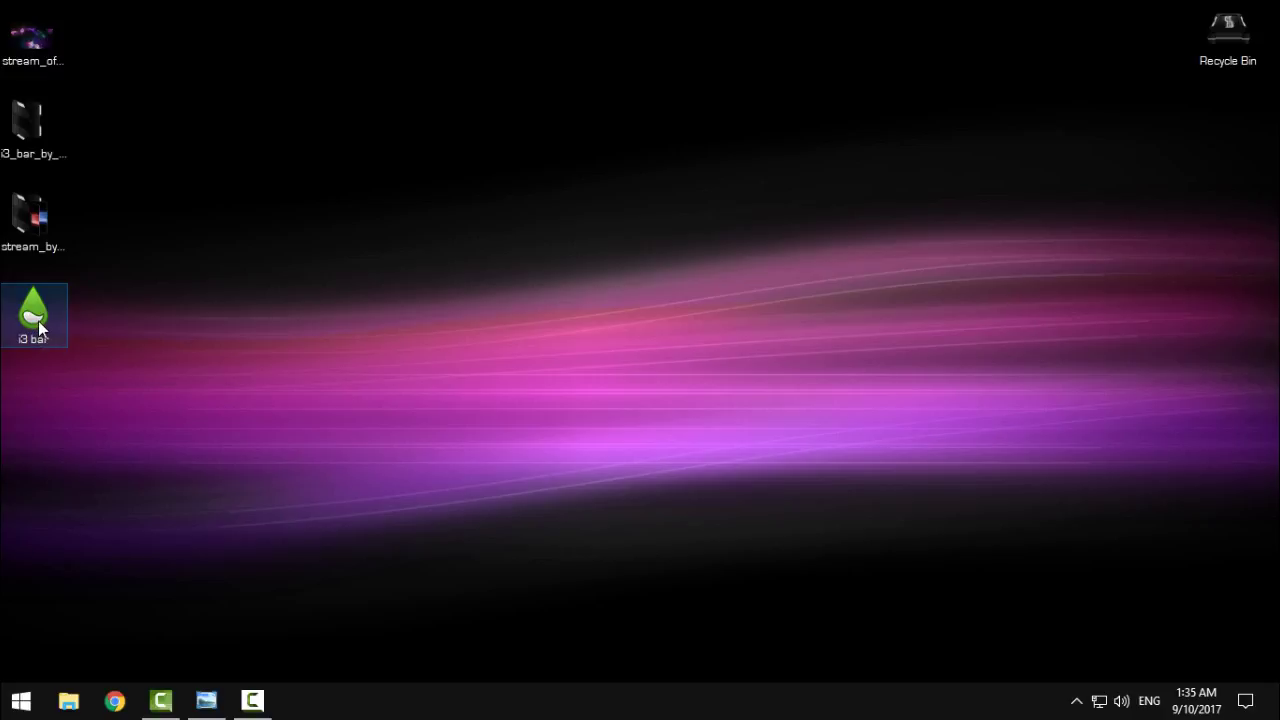
pyautogui.rightClick(38, 321)
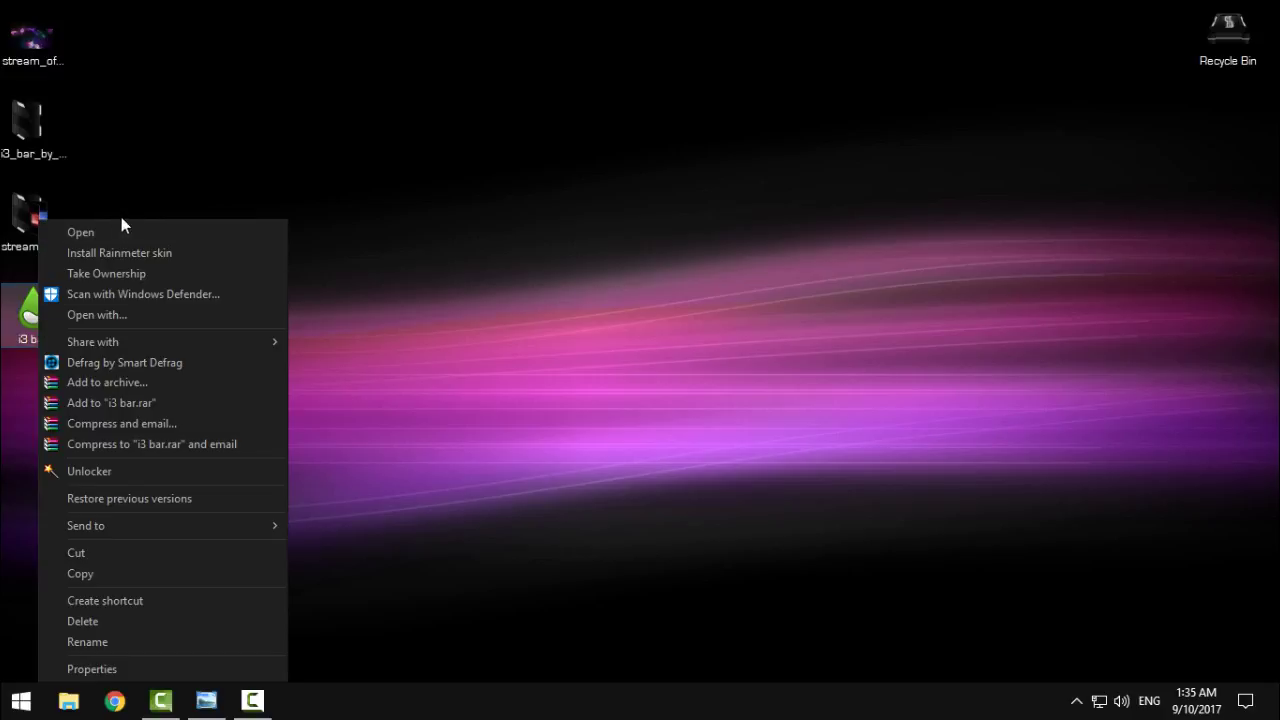
pyautogui.press('Escape')
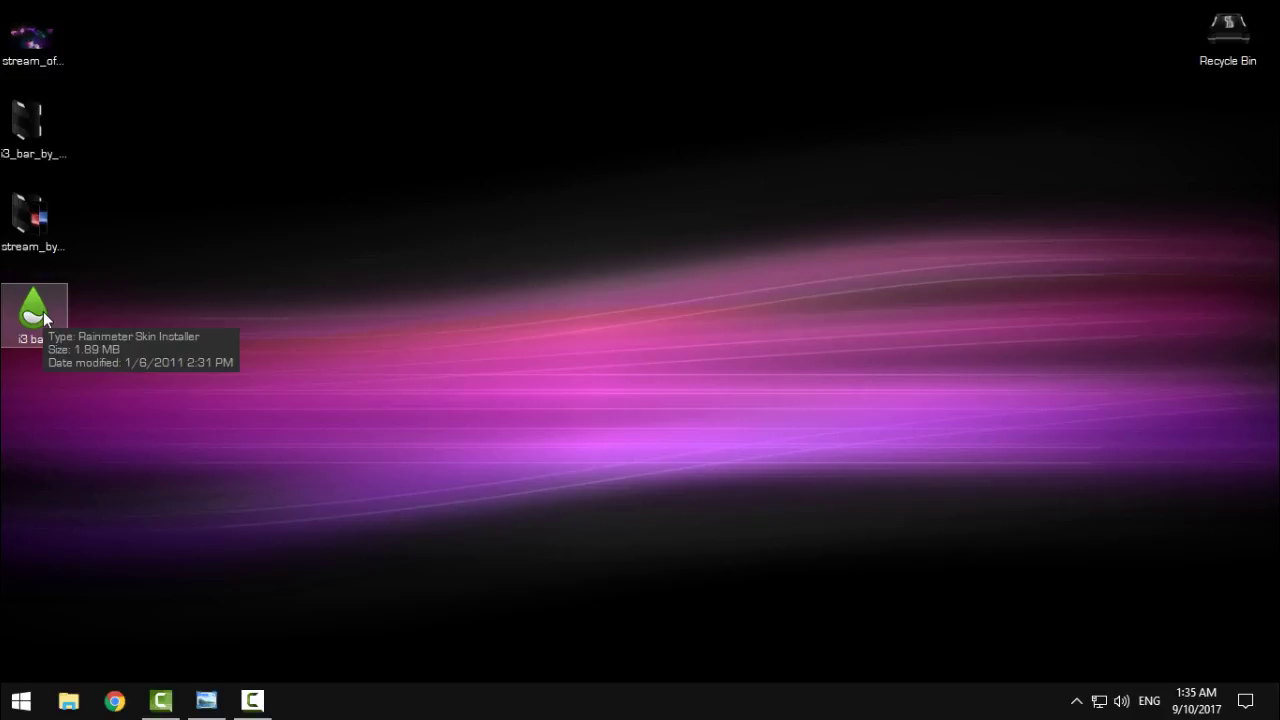
# Install the i3 bar .rmskin package through the Rainmeter Skin Installer
pyautogui.doubleClick(43, 311)
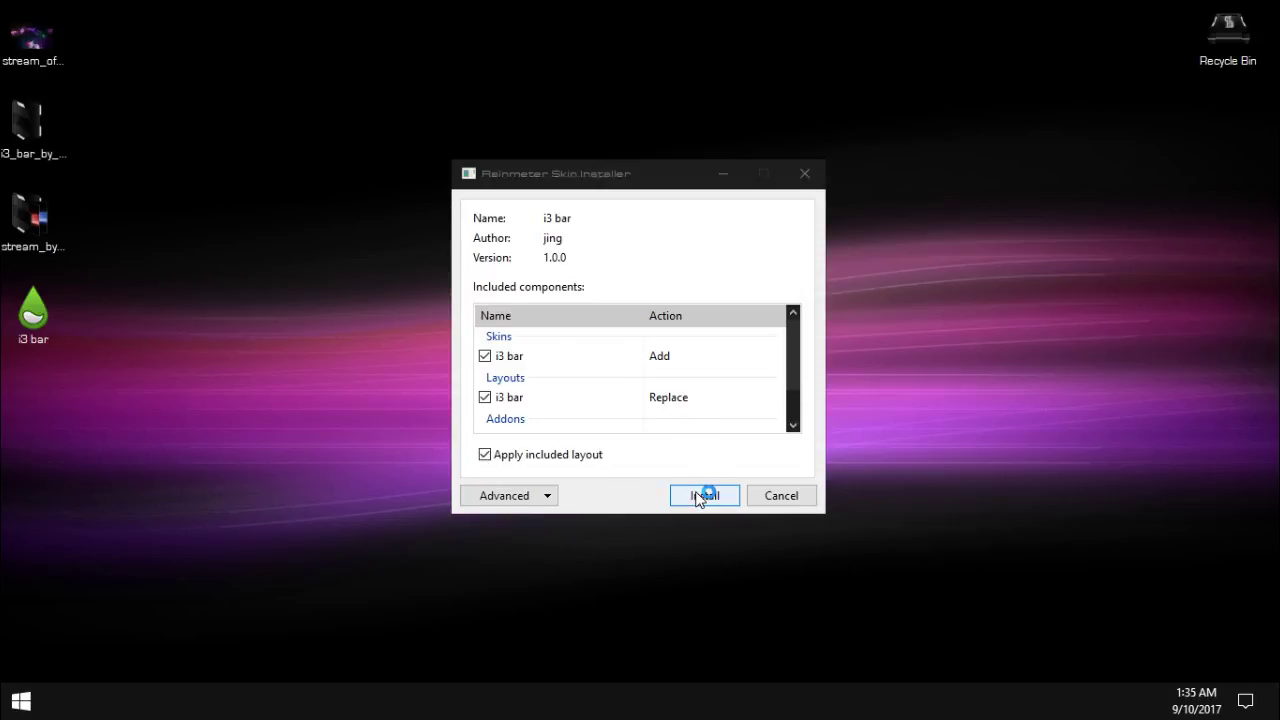
pyautogui.click(704, 494)
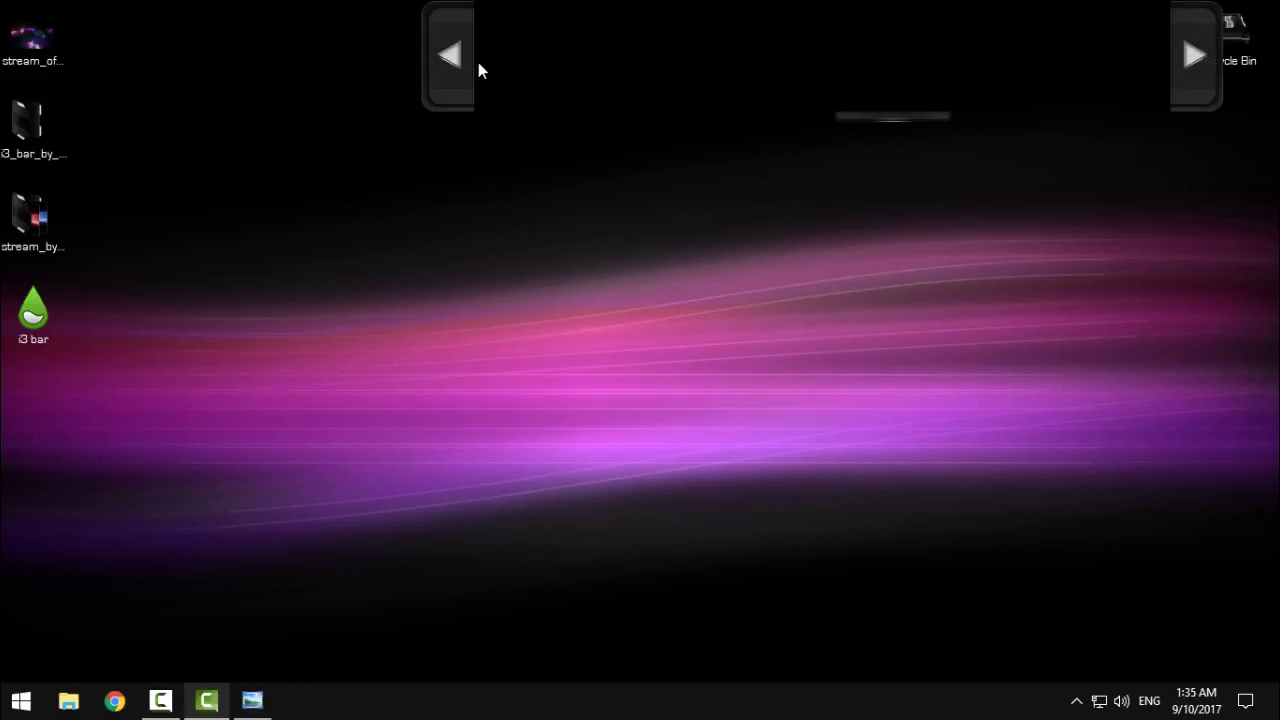
# Reposition the left and right arrow panels along the top and centre the Today 15° widget
pyautogui.moveTo(465, 68); pyautogui.dragTo(388, 88)
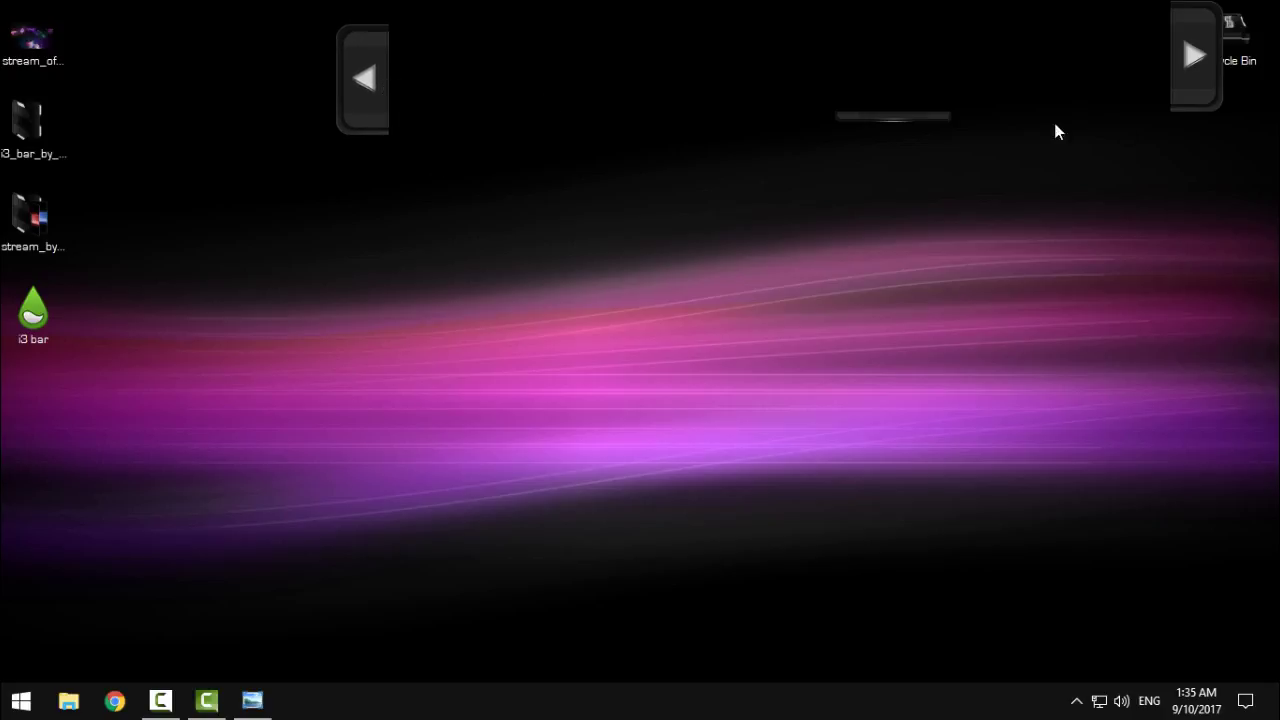
pyautogui.moveTo(1215, 92); pyautogui.dragTo(1182, 147)
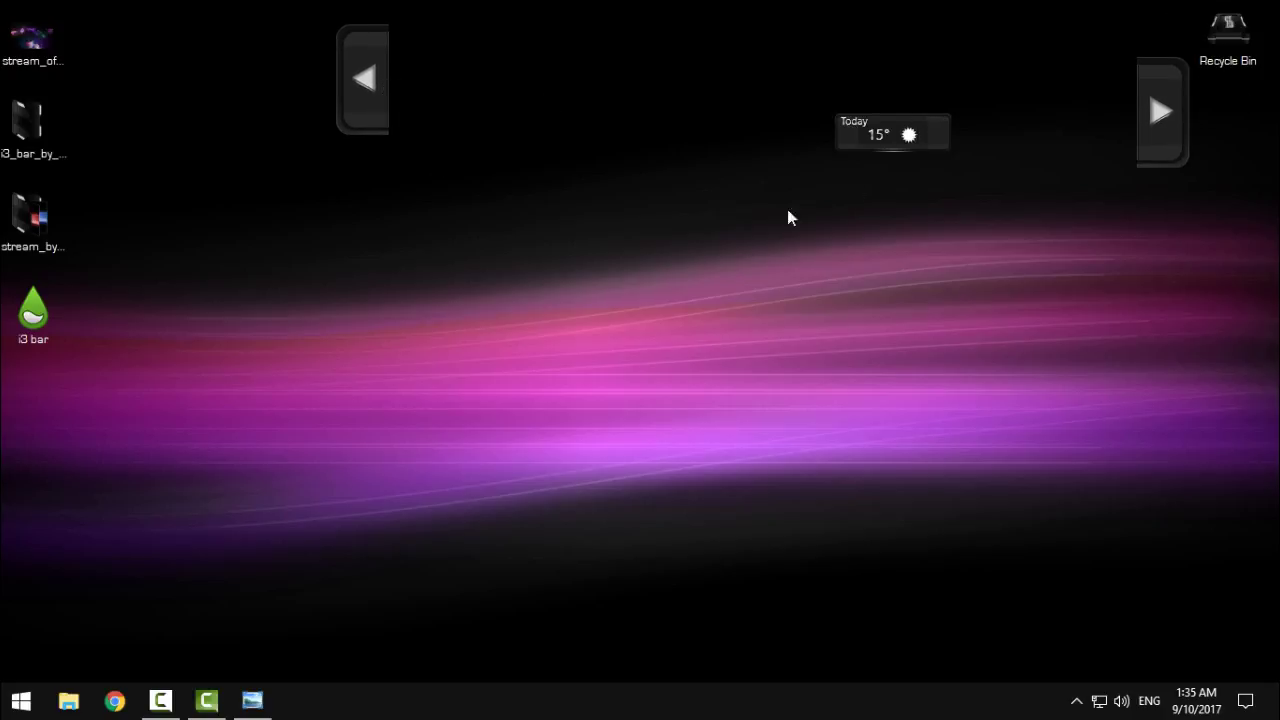
pyautogui.moveTo(931, 131); pyautogui.dragTo(712, 289)
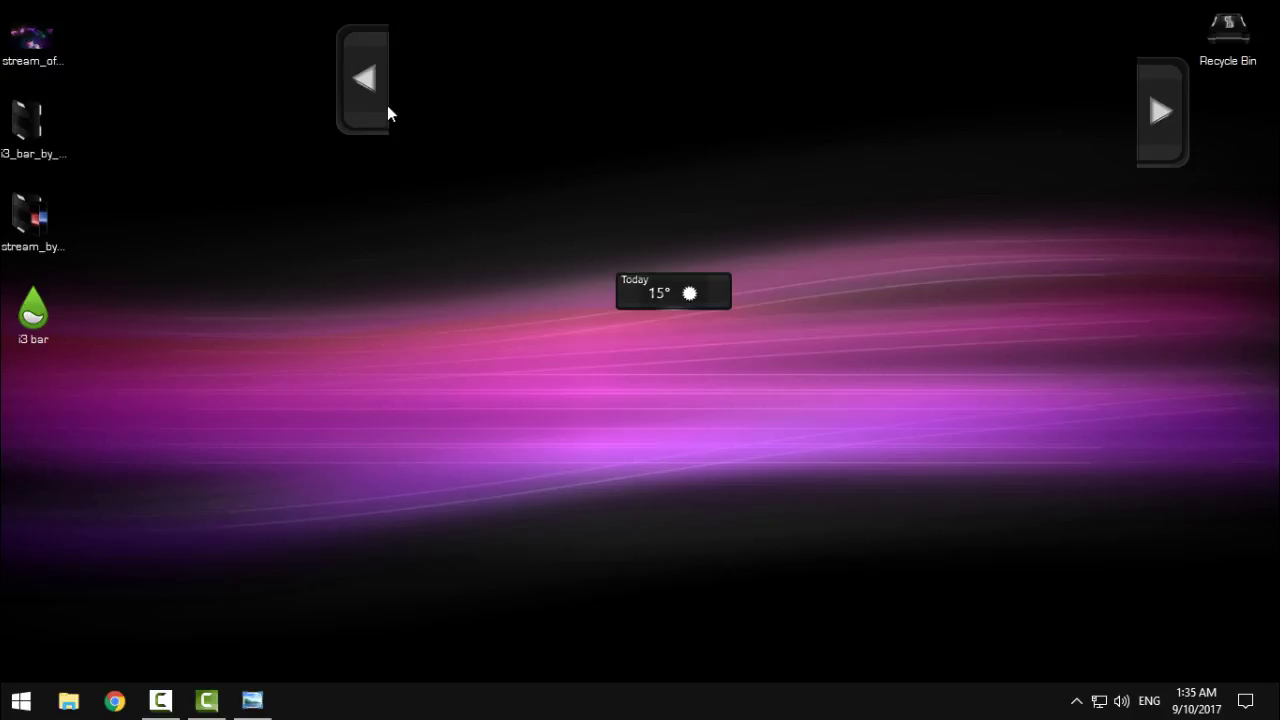
pyautogui.moveTo(388, 113); pyautogui.dragTo(357, 102)
pyautogui.moveTo(1154, 142); pyautogui.dragTo(1071, 112)
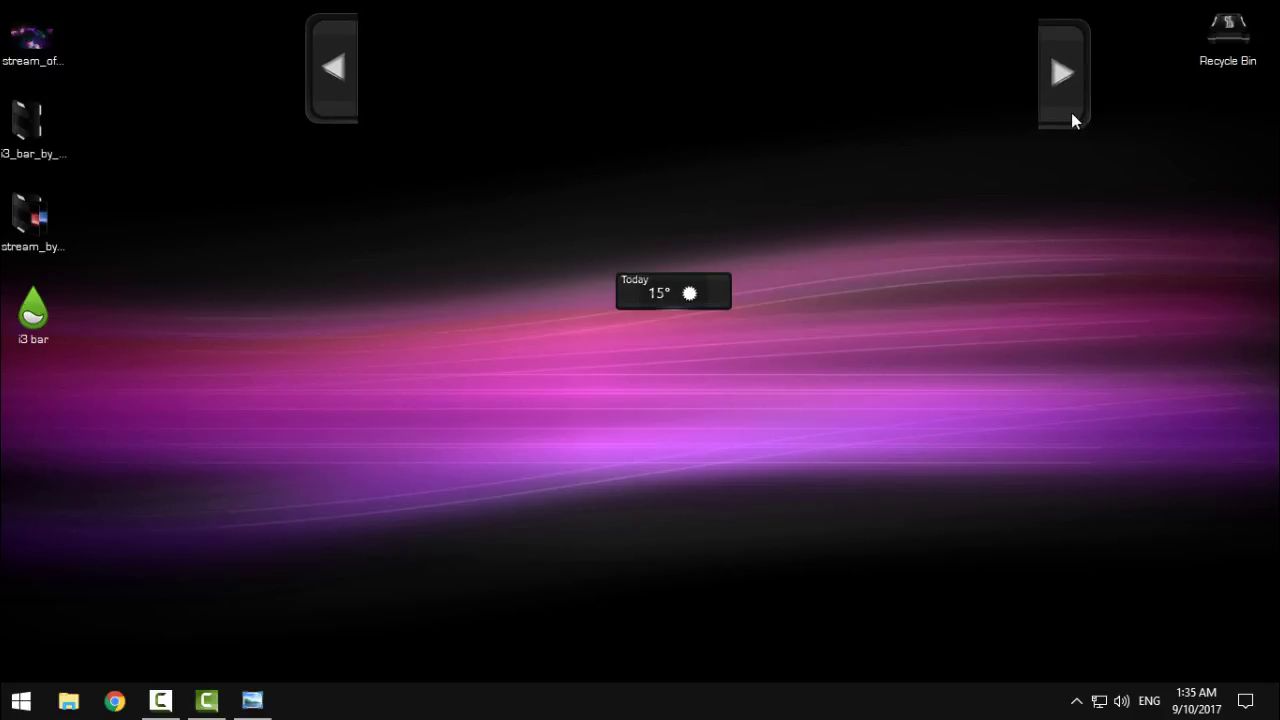
# Open Manage Rainmeter from the system tray and expand the i3 bar skin folder
pyautogui.click(1076, 700)
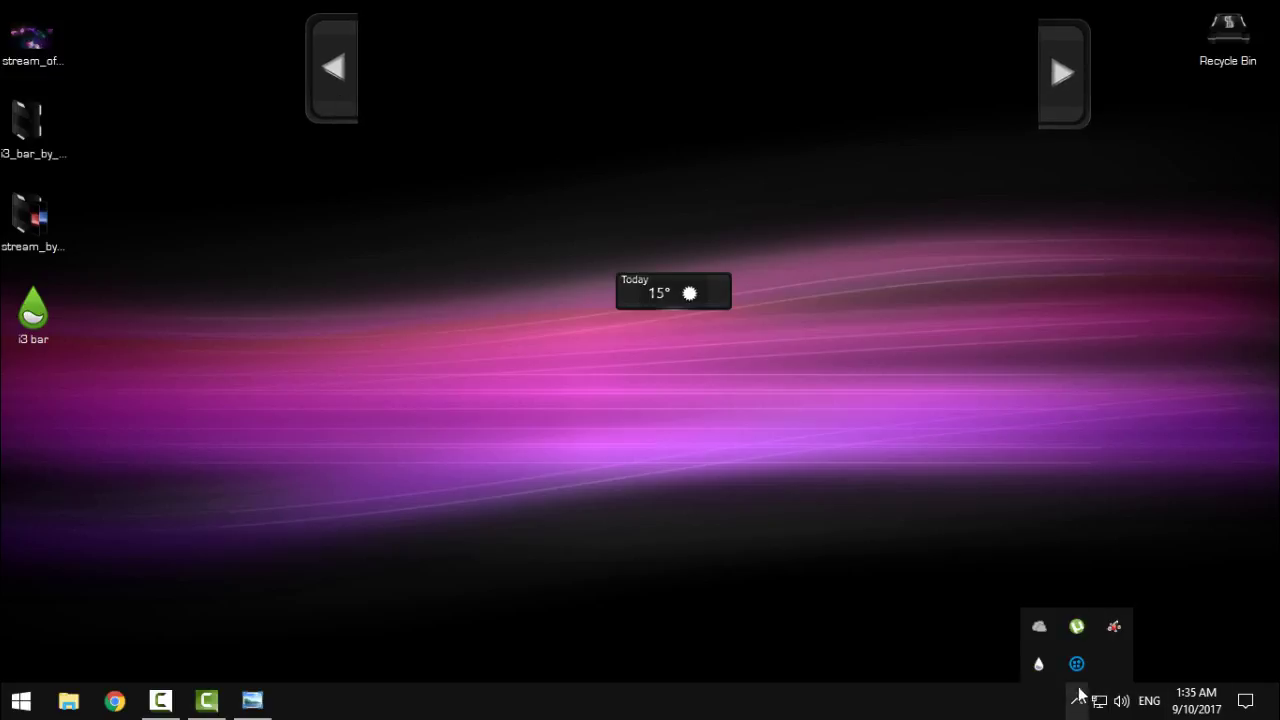
pyautogui.doubleClick(1039, 664)
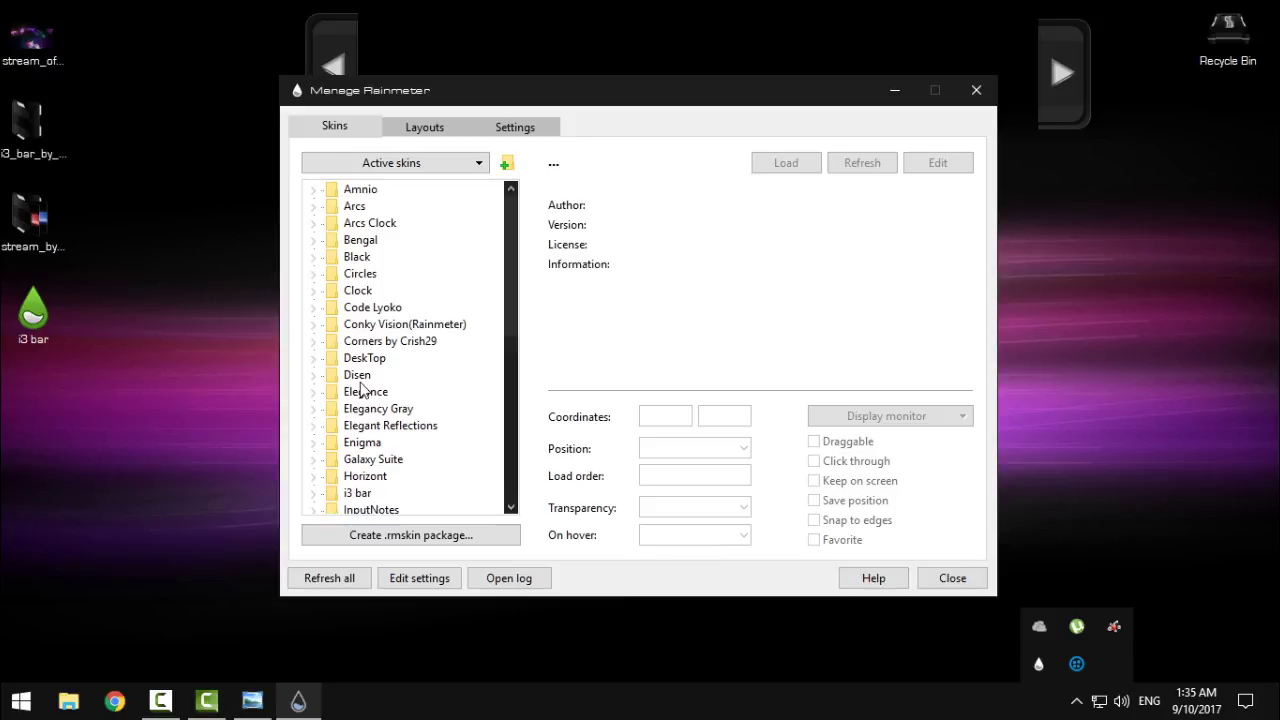
pyautogui.scroll(-4, 364, 392)
pyautogui.click(356, 292)
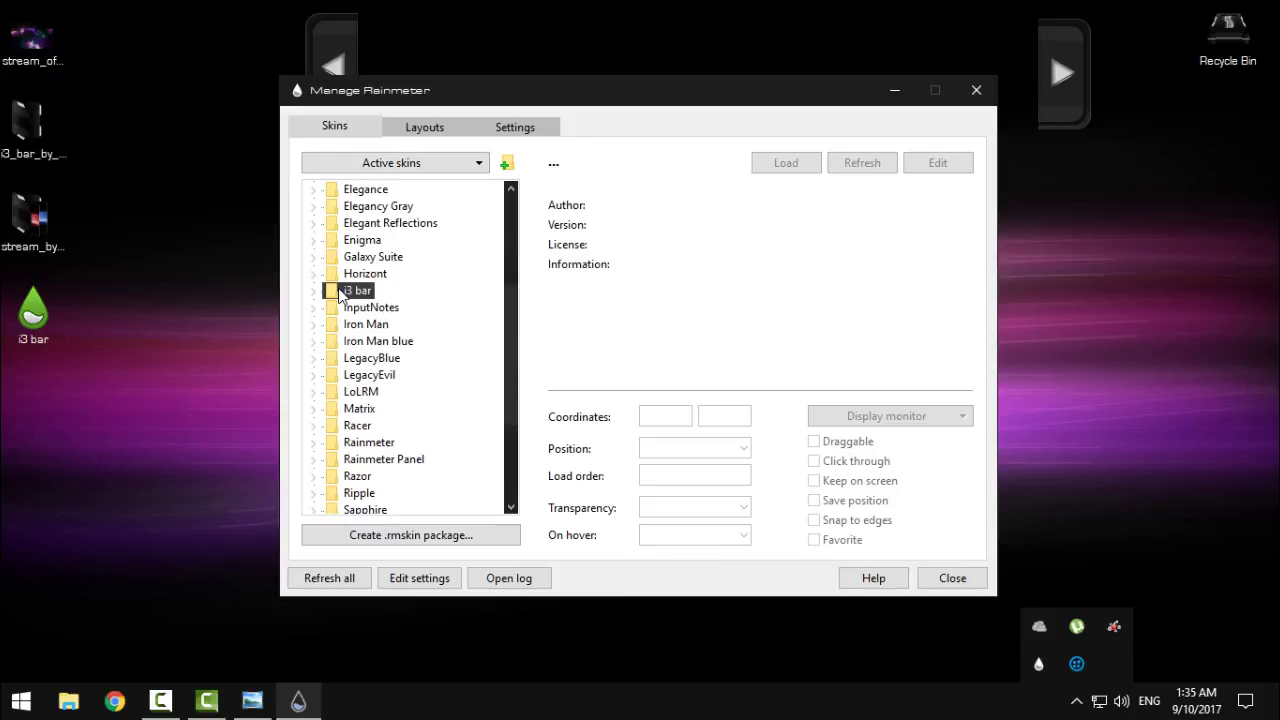
pyautogui.click(314, 290)
# Load Computer Stats.ini from i3 bar > Computer Stats and minimize the skin manager
pyautogui.click(385, 310)
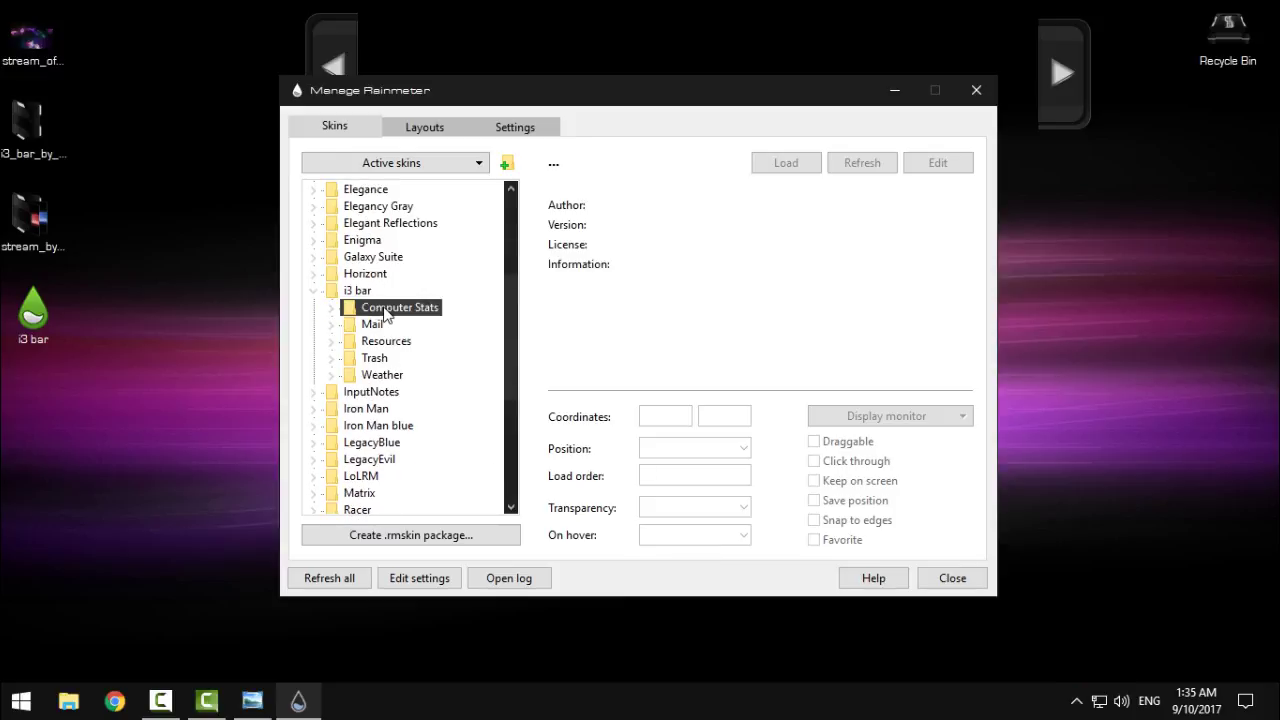
pyautogui.click(333, 310)
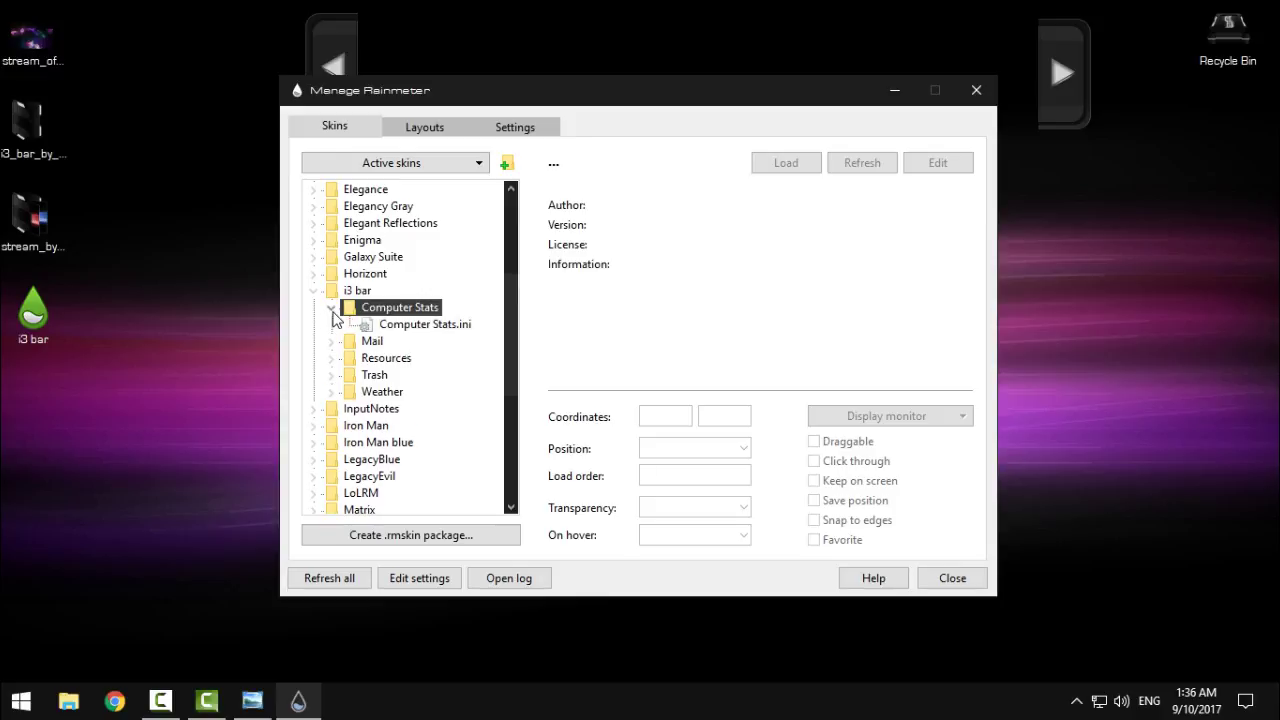
pyautogui.rightClick(409, 327)
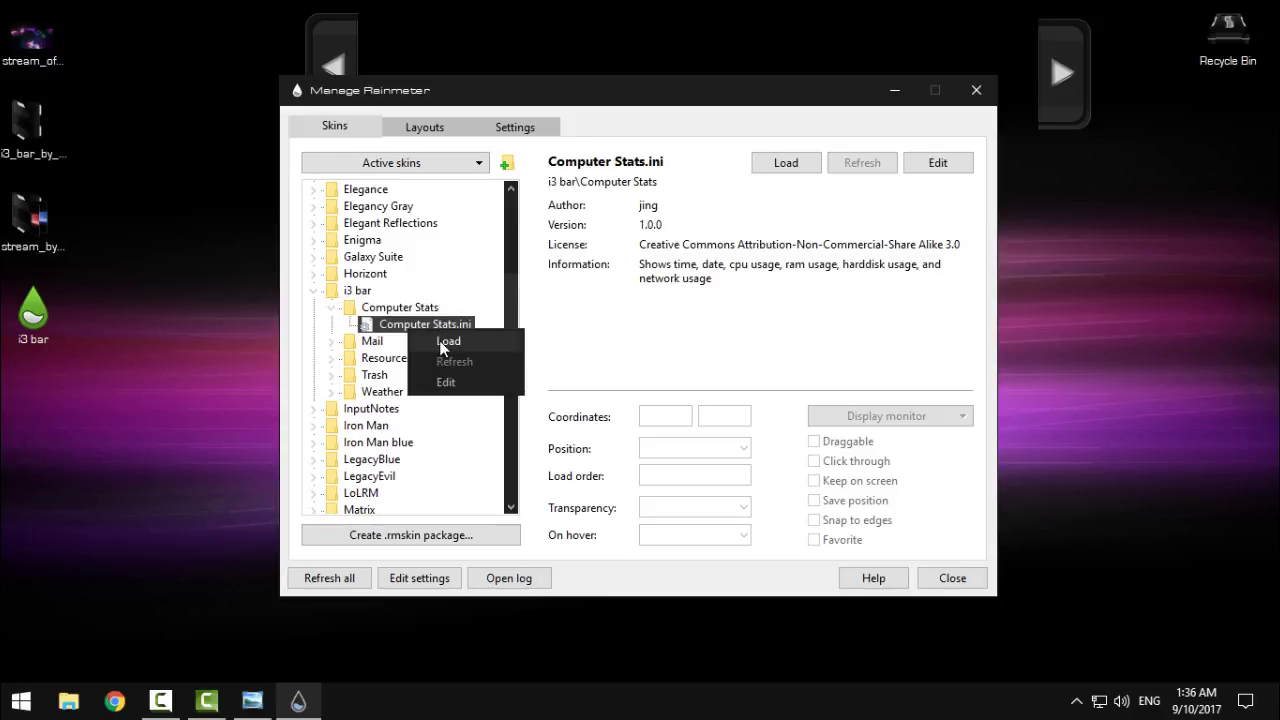
pyautogui.click(445, 340)
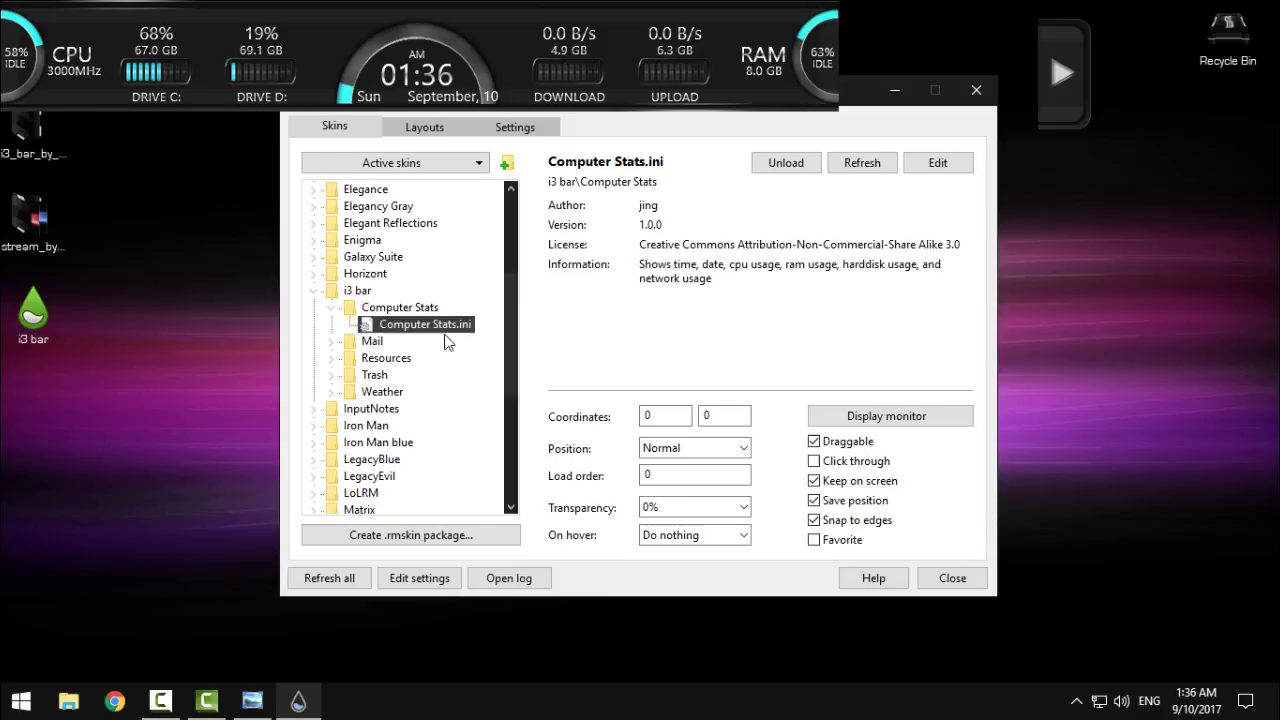
pyautogui.click(895, 90)
pyautogui.moveTo(760, 20); pyautogui.dragTo(997, 57)
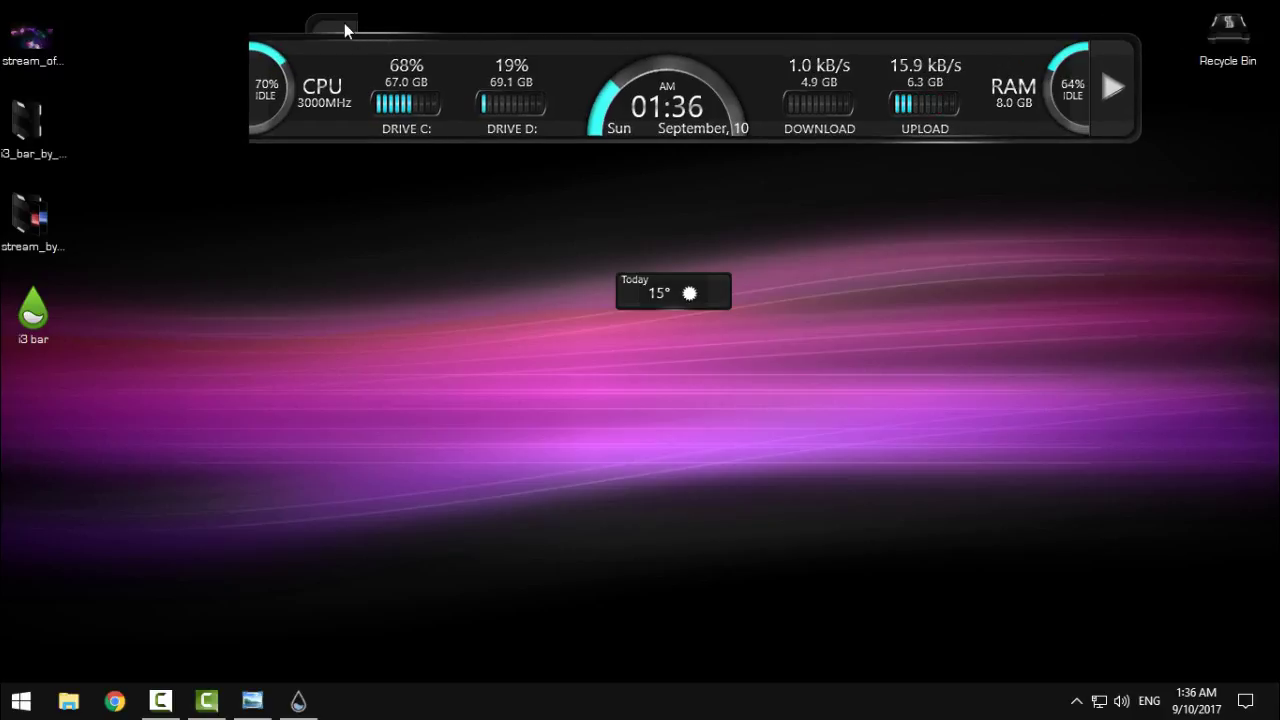
pyautogui.moveTo(236, 50)
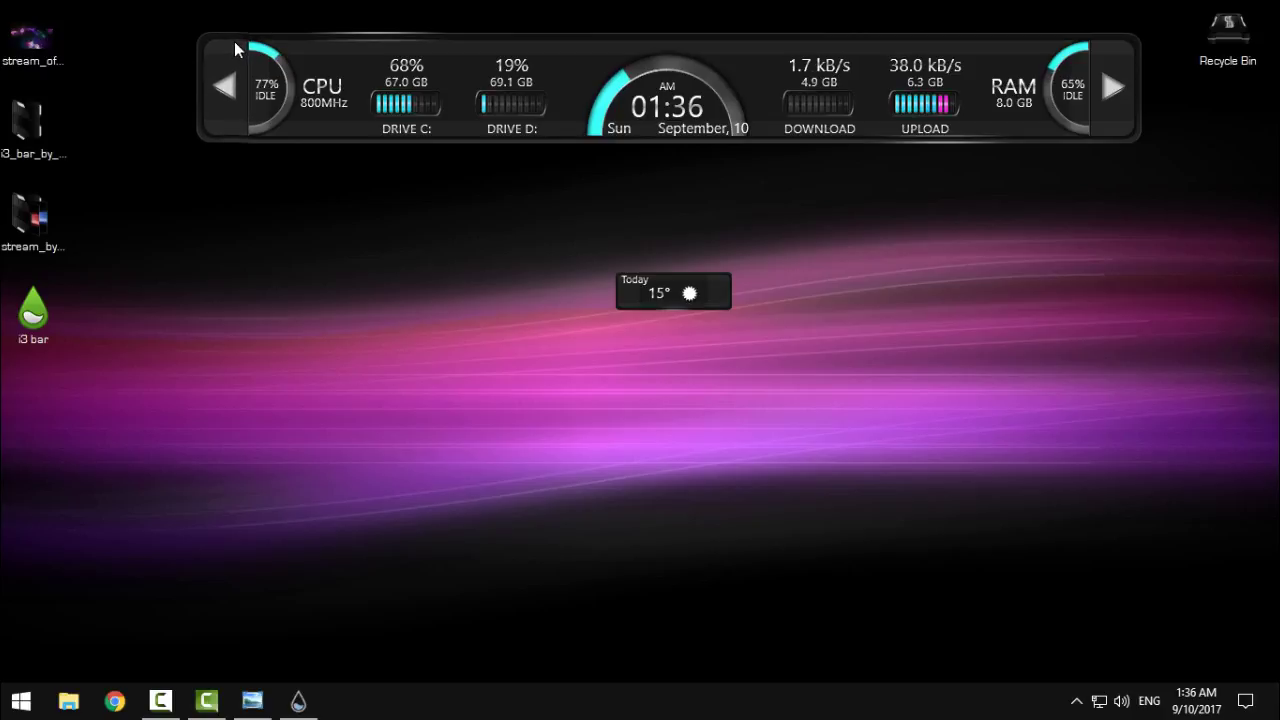
pyautogui.click(218, 91)
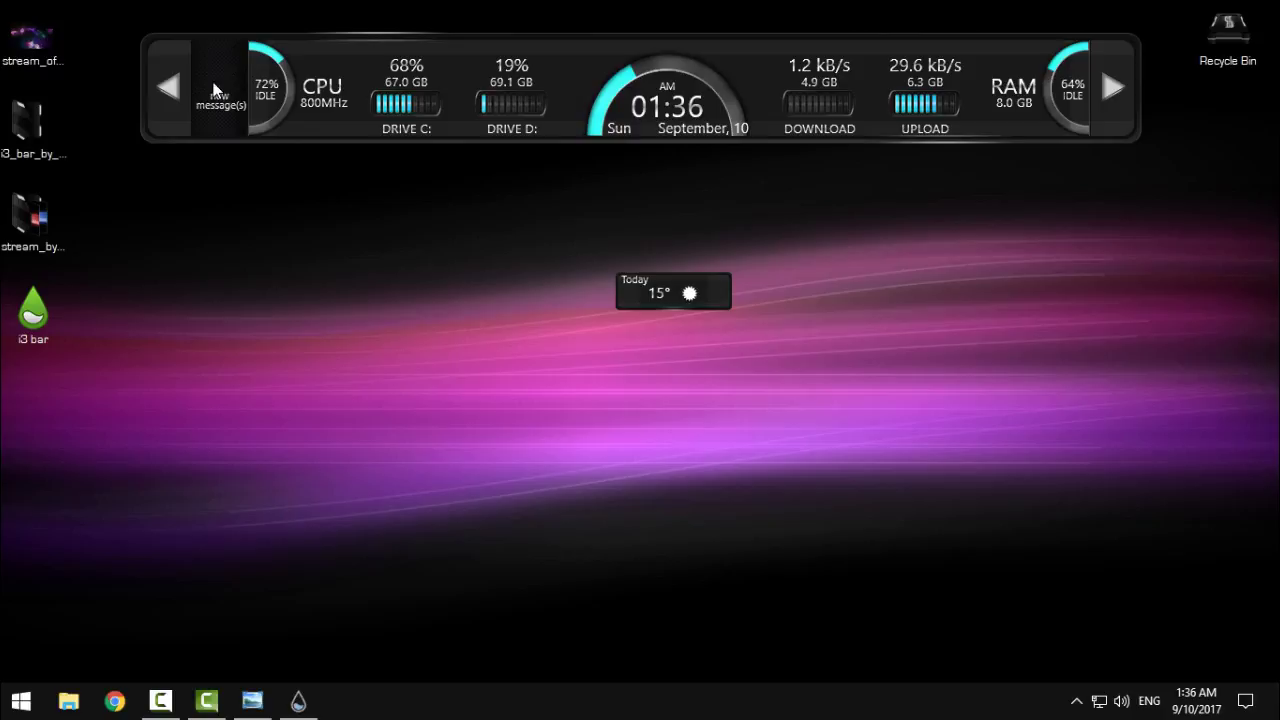
pyautogui.click(165, 86)
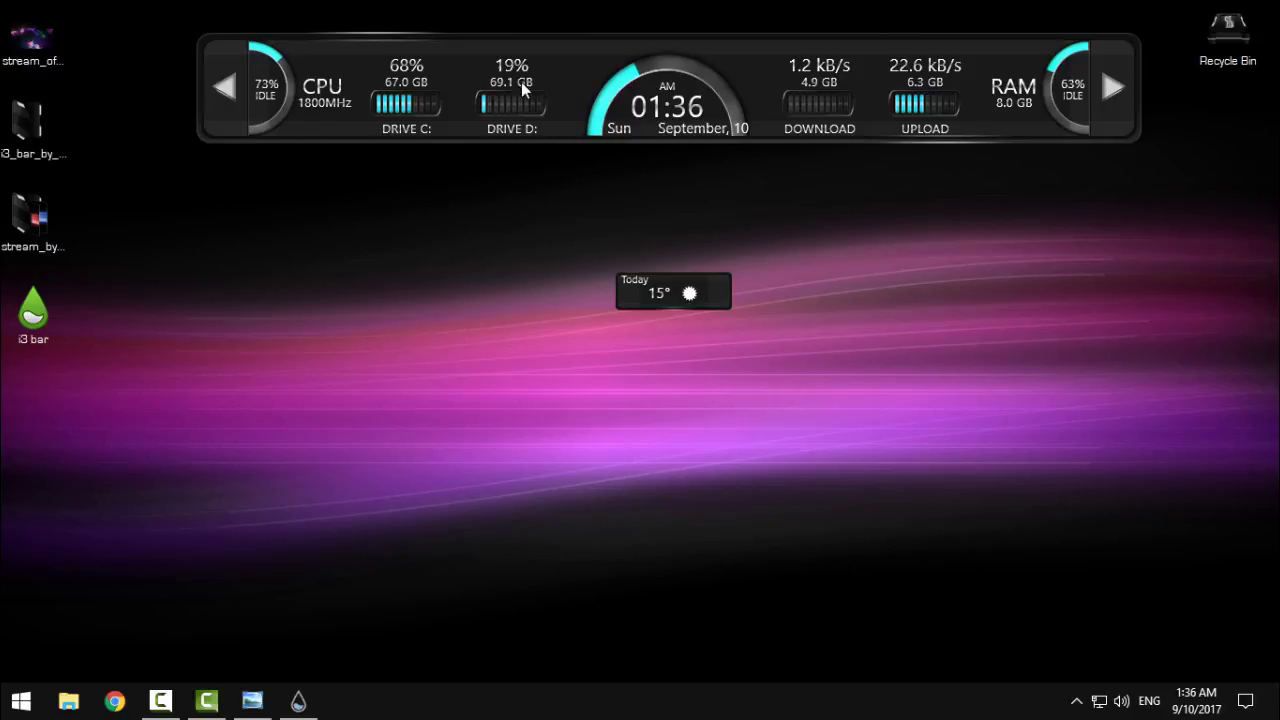
pyautogui.click(1113, 88)
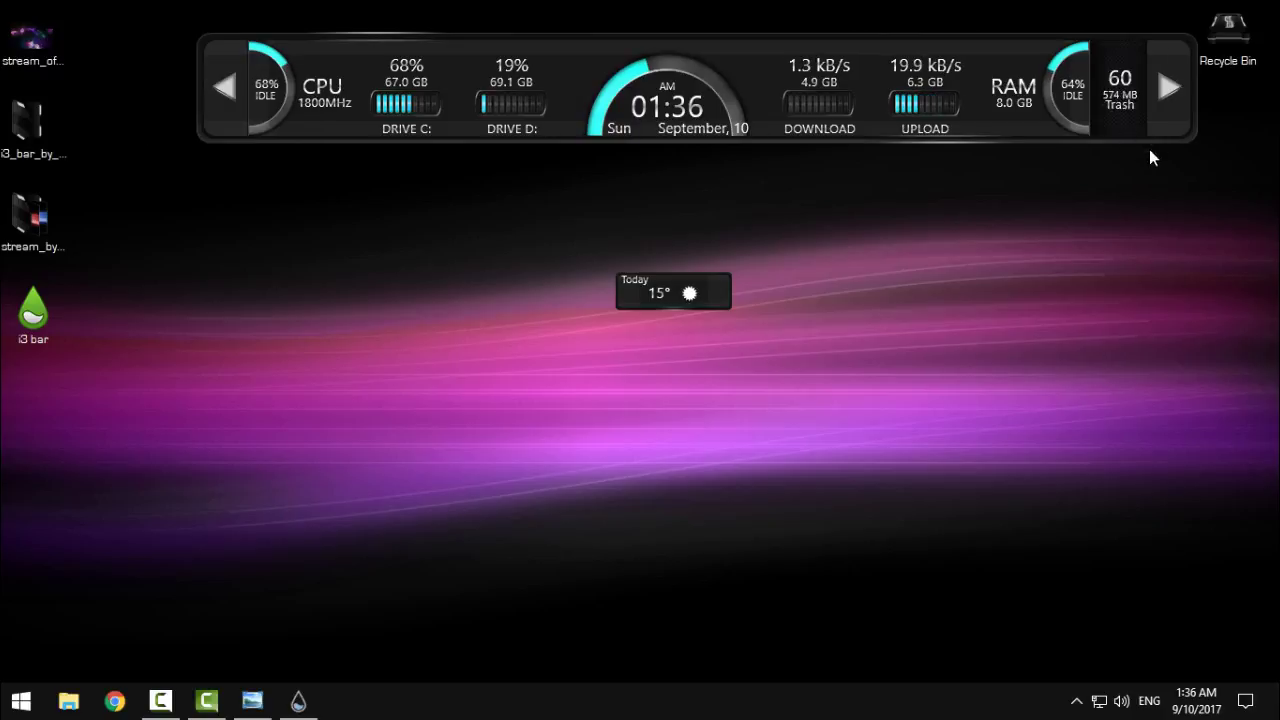
pyautogui.click(1171, 93)
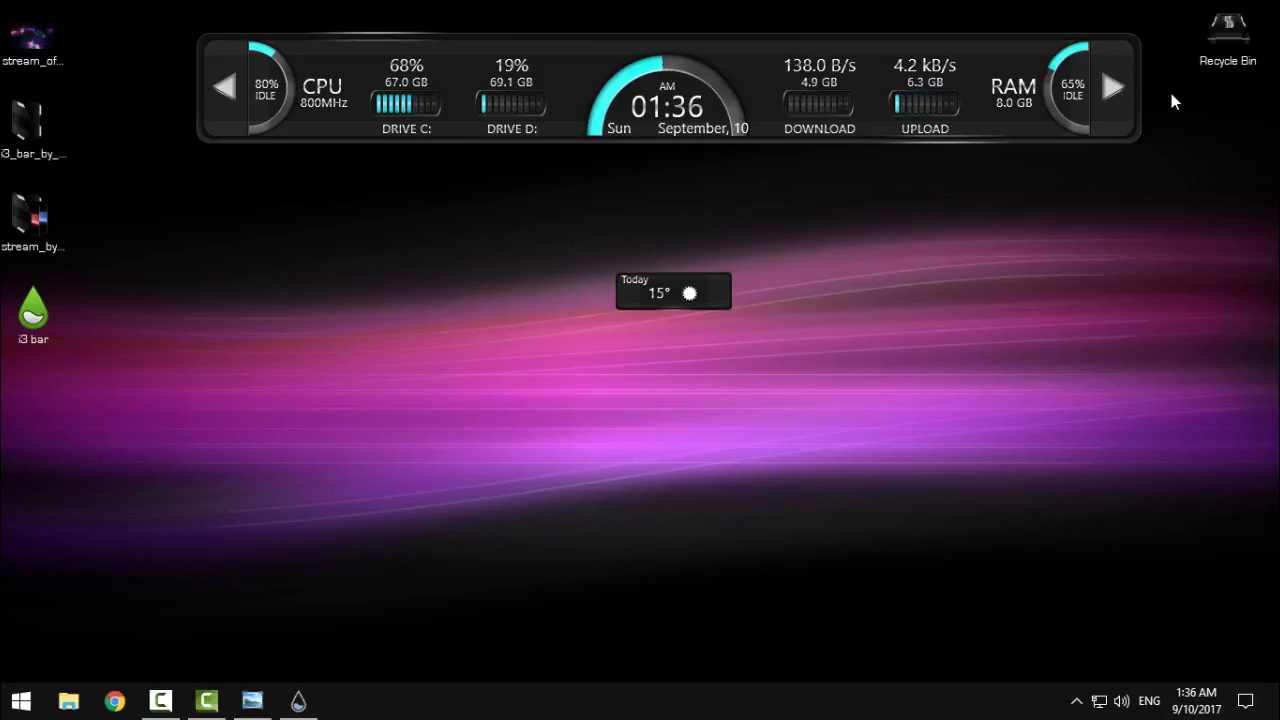
# Load Mail (animated).ini from i3 bar > Mail and hide the skin manager
pyautogui.click(298, 700)
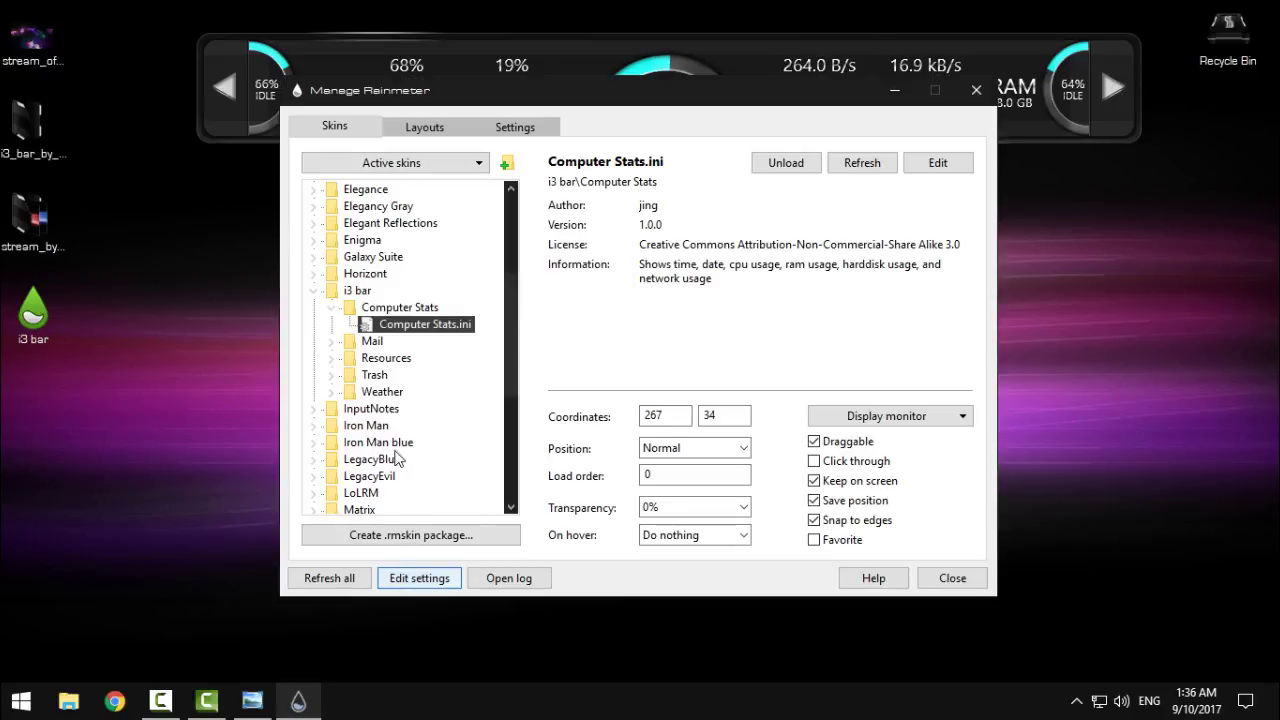
pyautogui.click(333, 310)
pyautogui.click(331, 324)
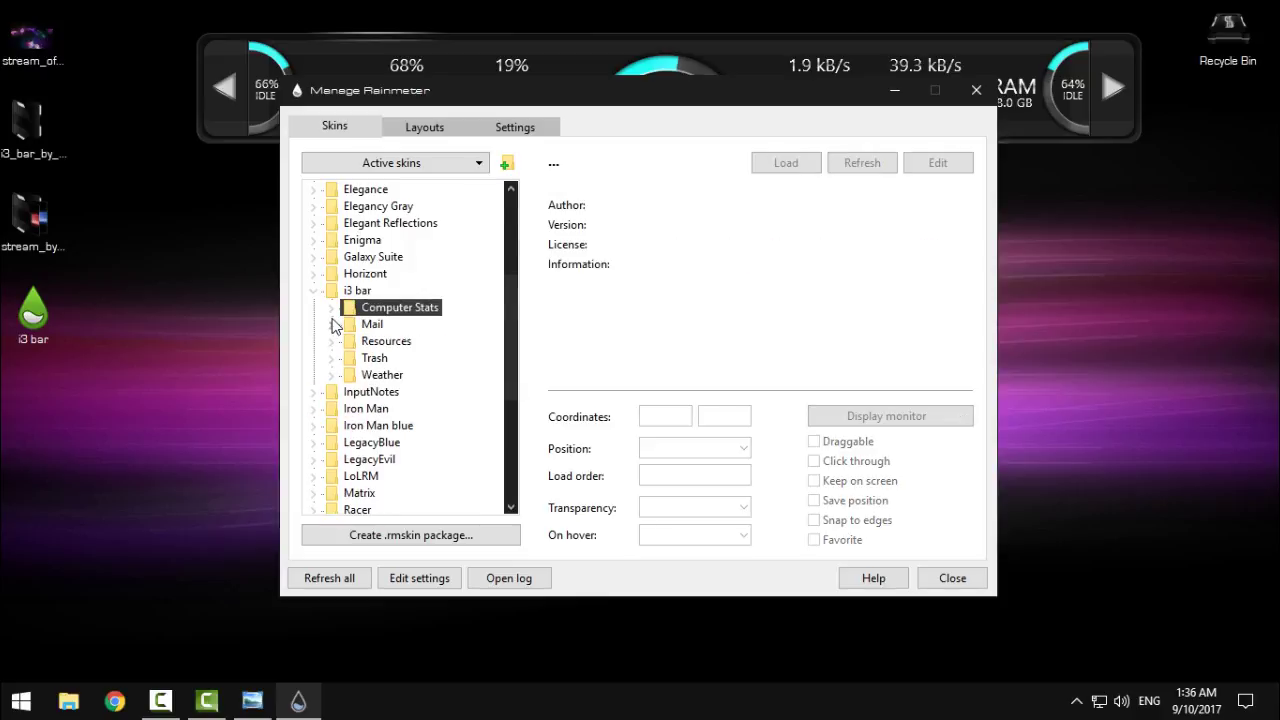
pyautogui.rightClick(394, 345)
pyautogui.rightClick(402, 357)
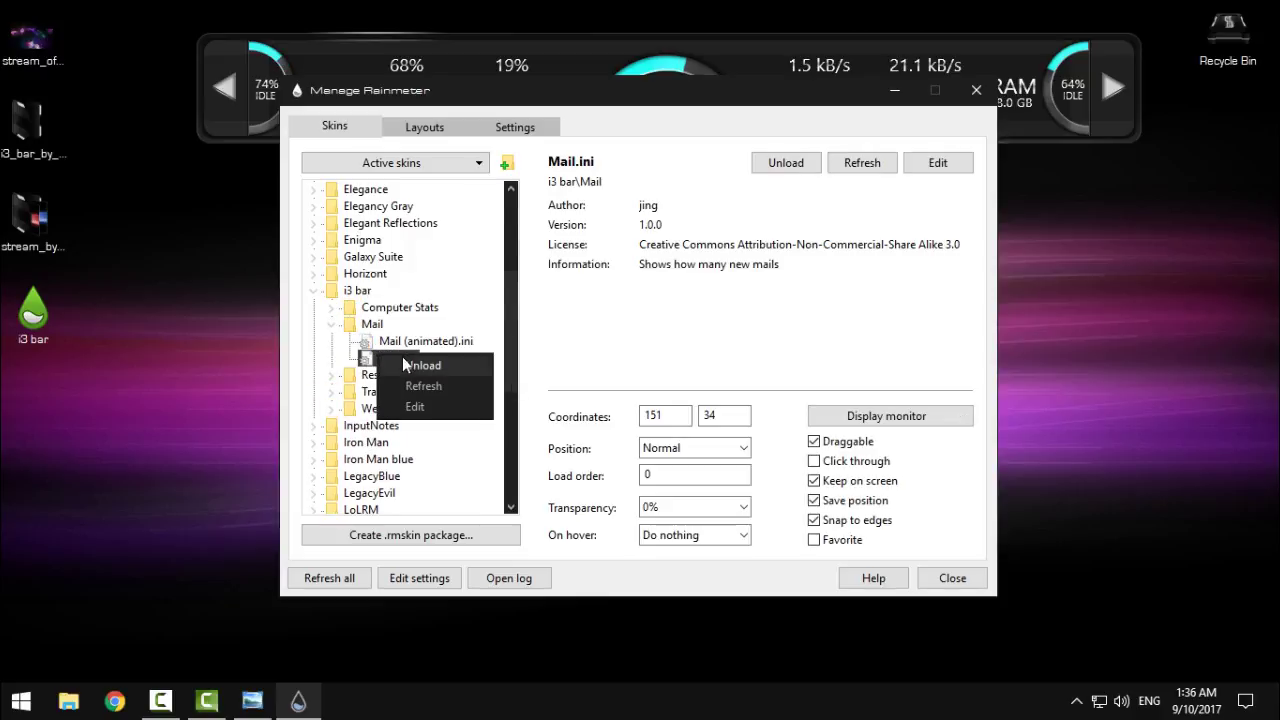
pyautogui.rightClick(408, 345)
pyautogui.click(429, 352)
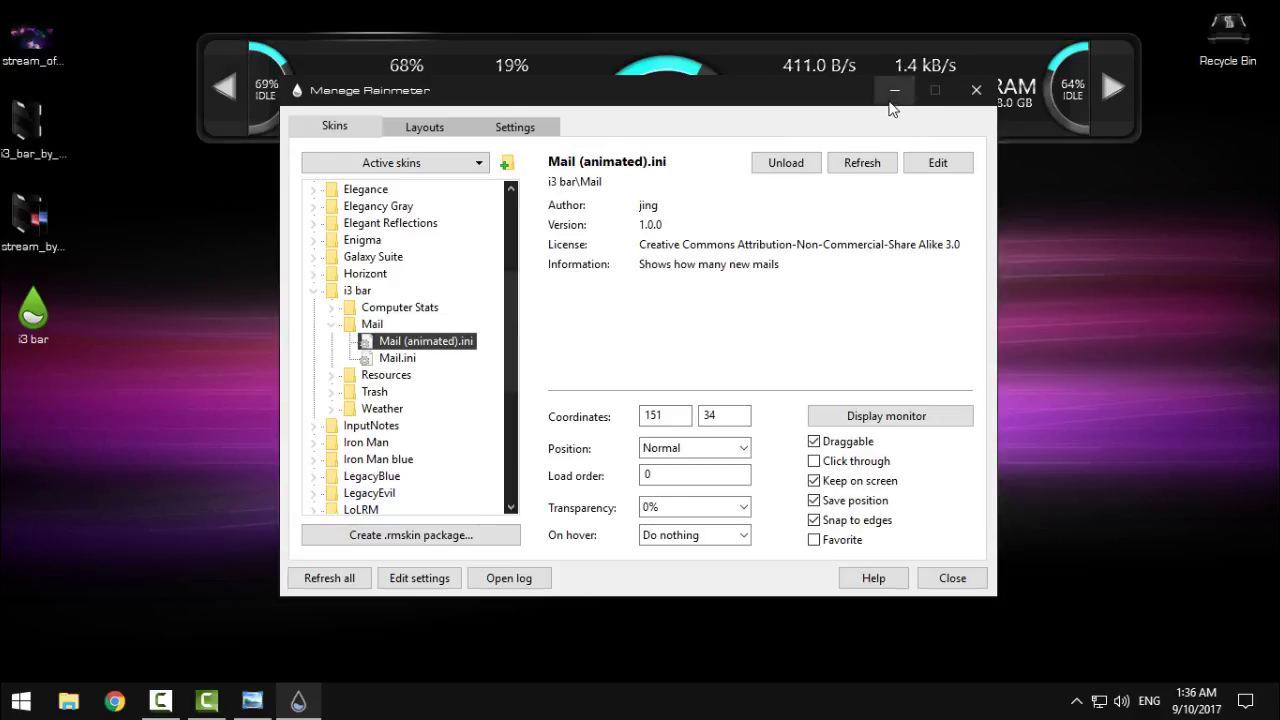
pyautogui.click(894, 90)
# Slide the bar's messages and Trash panels open and closed to test them
pyautogui.click(224, 90)
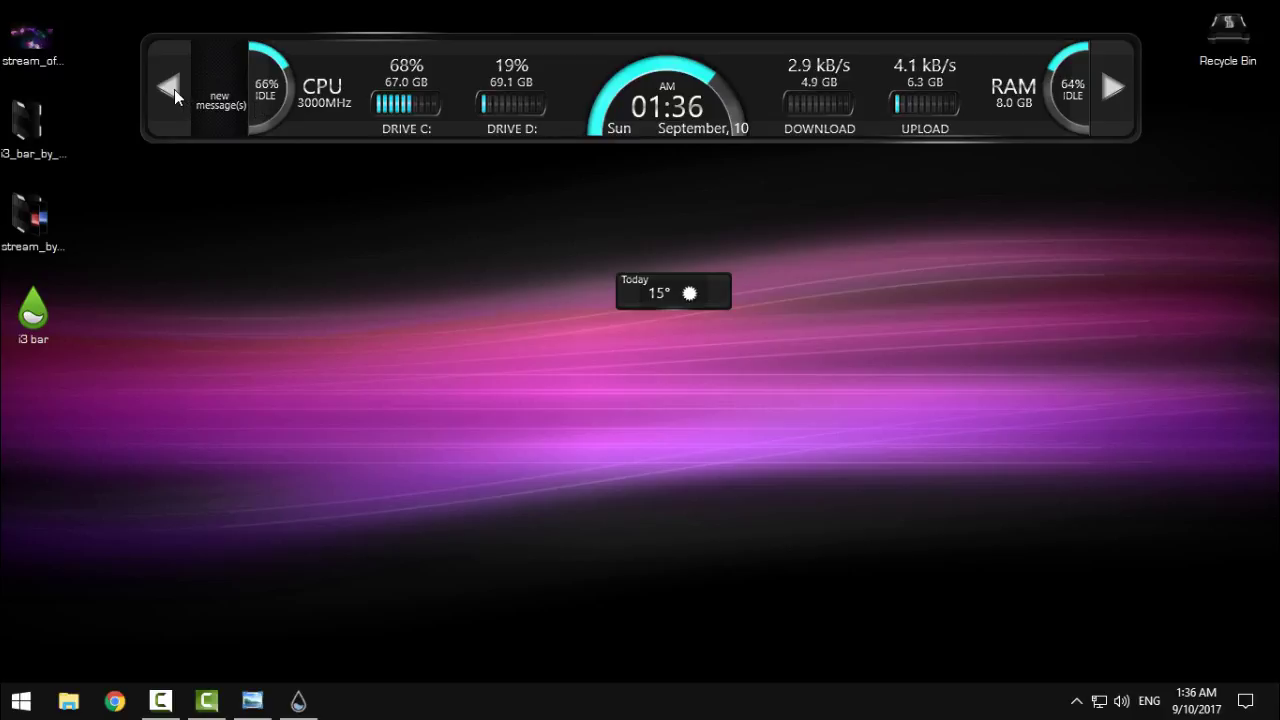
pyautogui.click(174, 89)
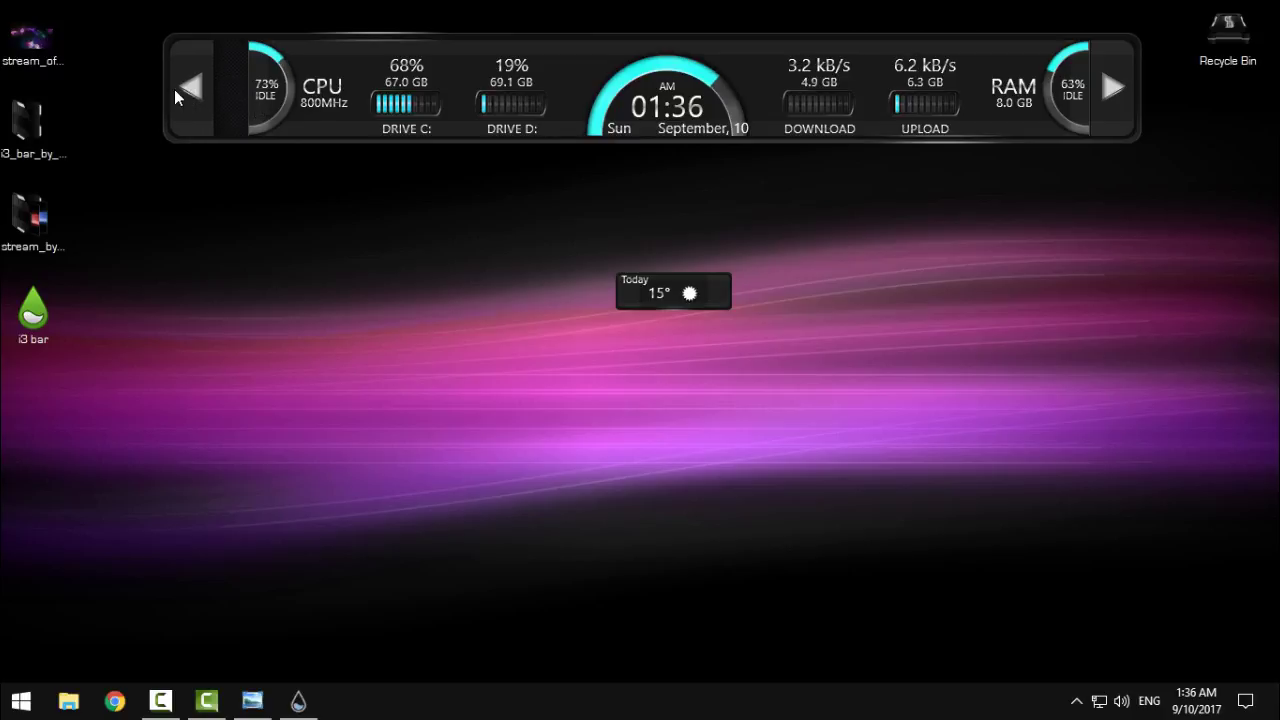
pyautogui.click(1113, 87)
pyautogui.click(1169, 87)
pyautogui.click(1113, 87)
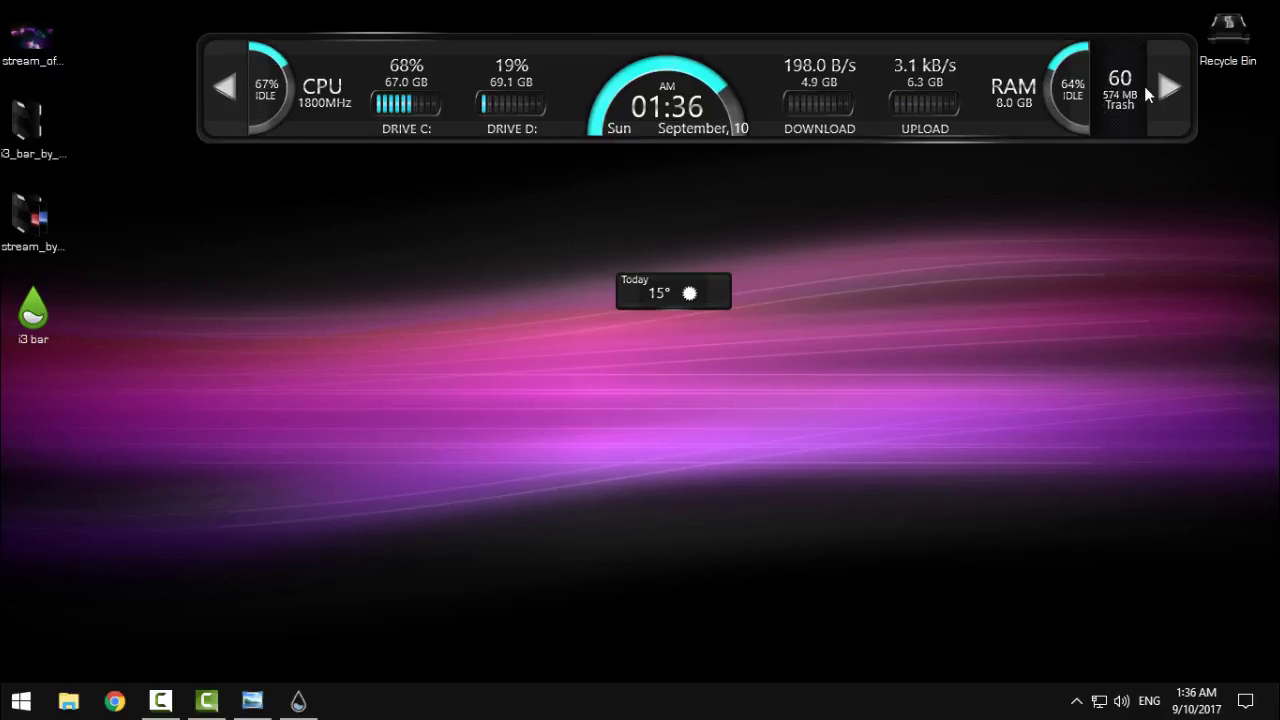
pyautogui.click(1169, 87)
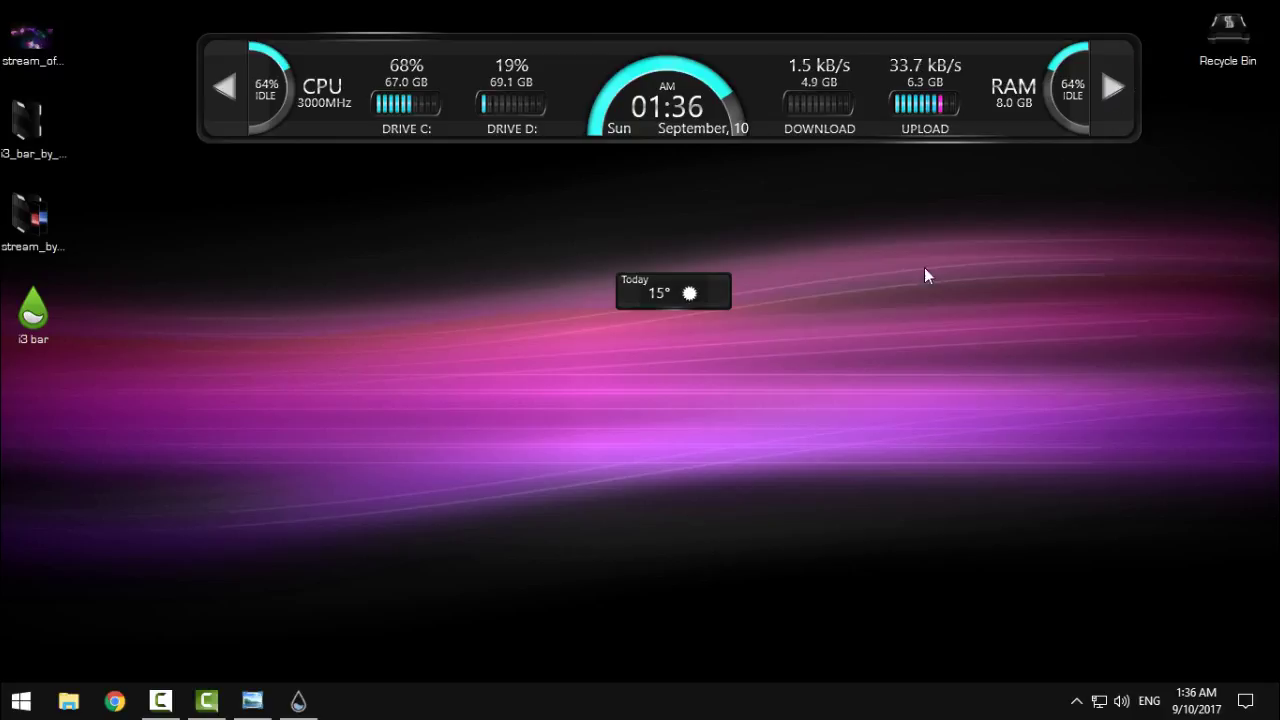
# Load Trash (animated).ini, then switch to the plain Trash.ini skin
pyautogui.click(298, 700)
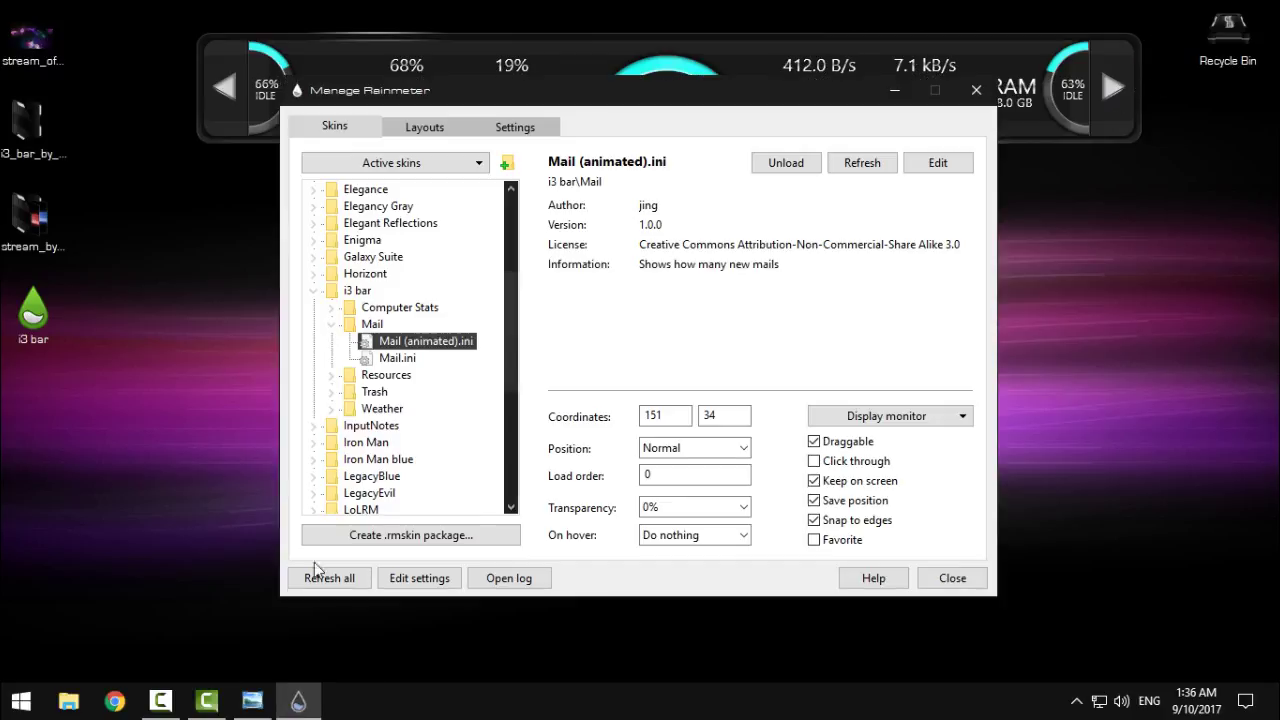
pyautogui.rightClick(390, 358)
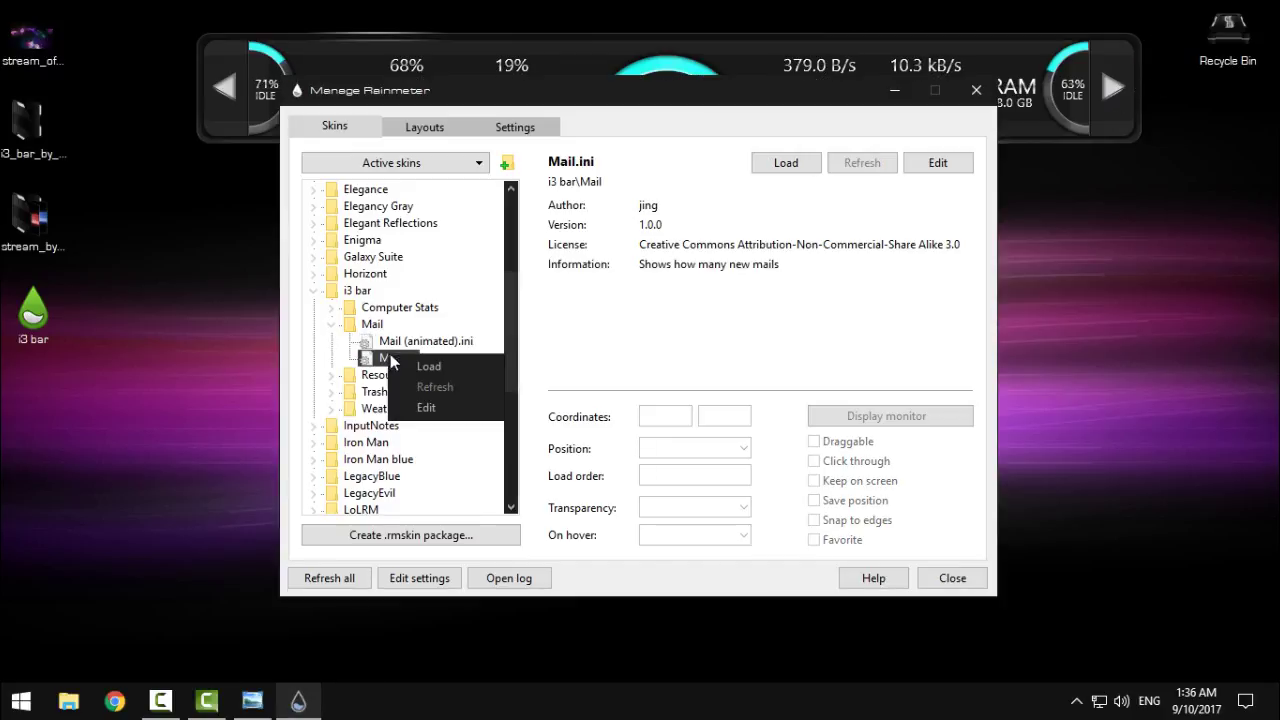
pyautogui.click(333, 327)
pyautogui.click(332, 358)
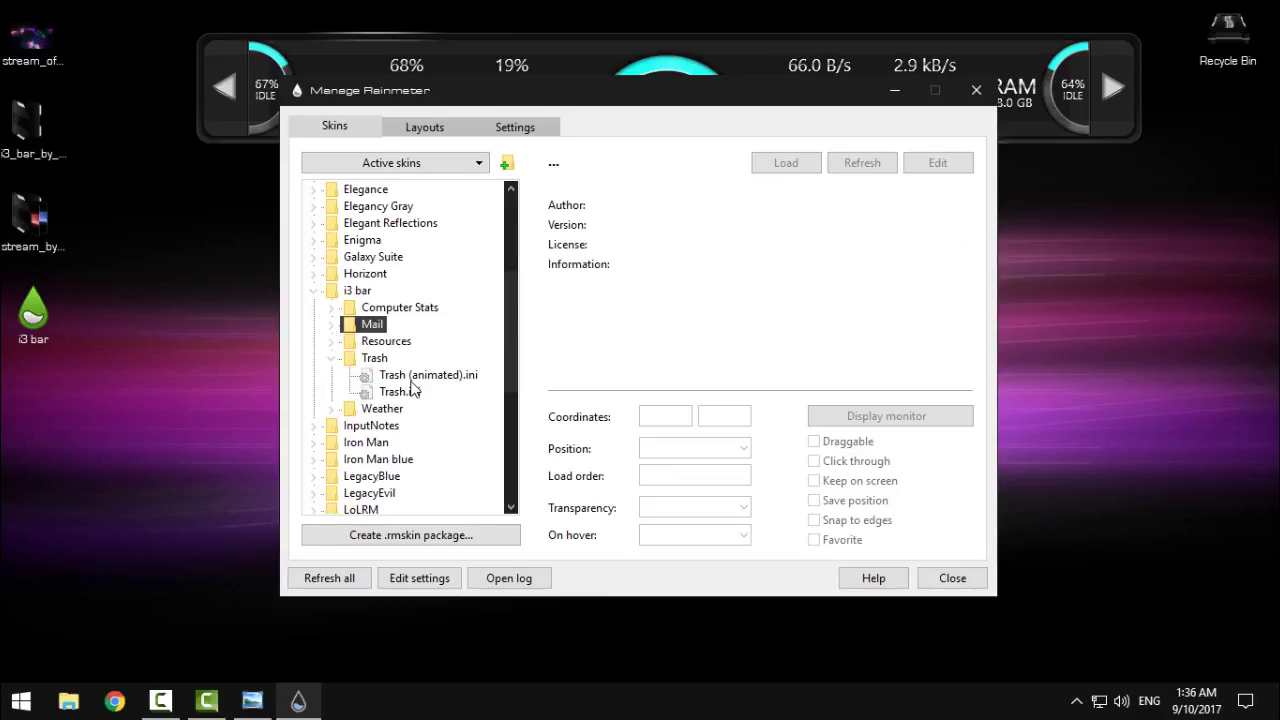
pyautogui.rightClick(412, 383)
pyautogui.click(451, 393)
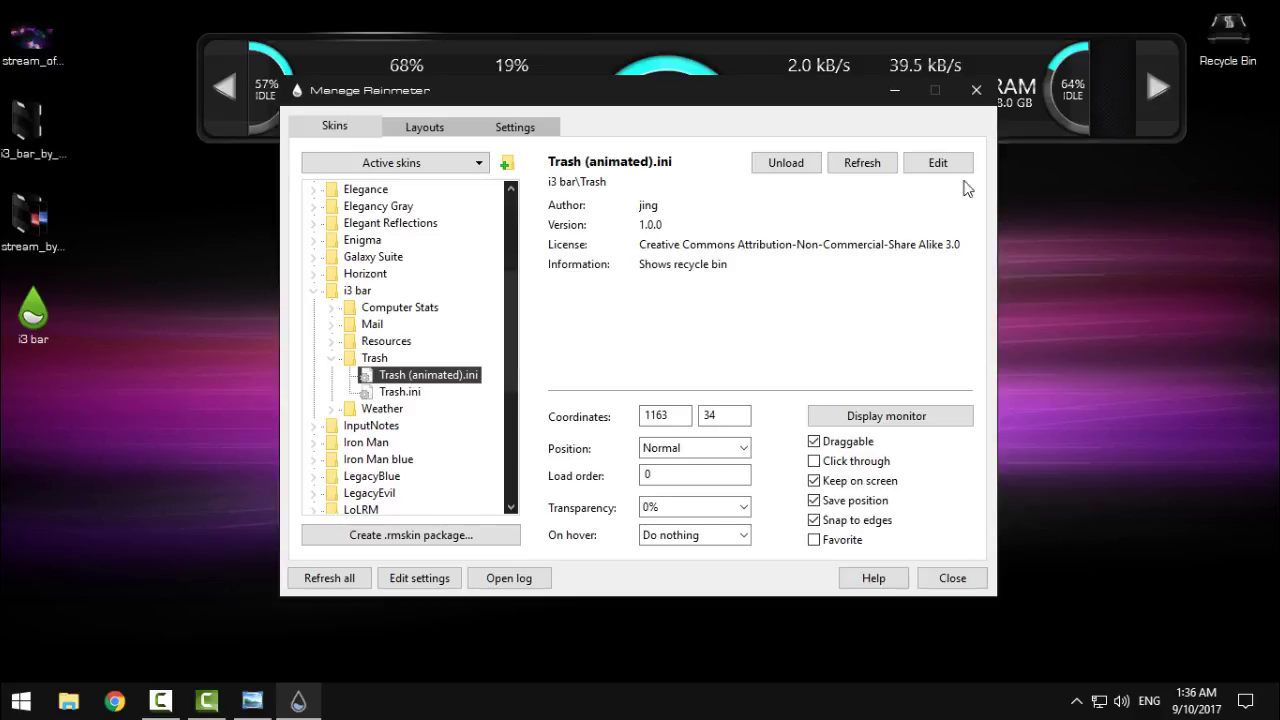
pyautogui.rightClick(410, 392)
pyautogui.click(426, 400)
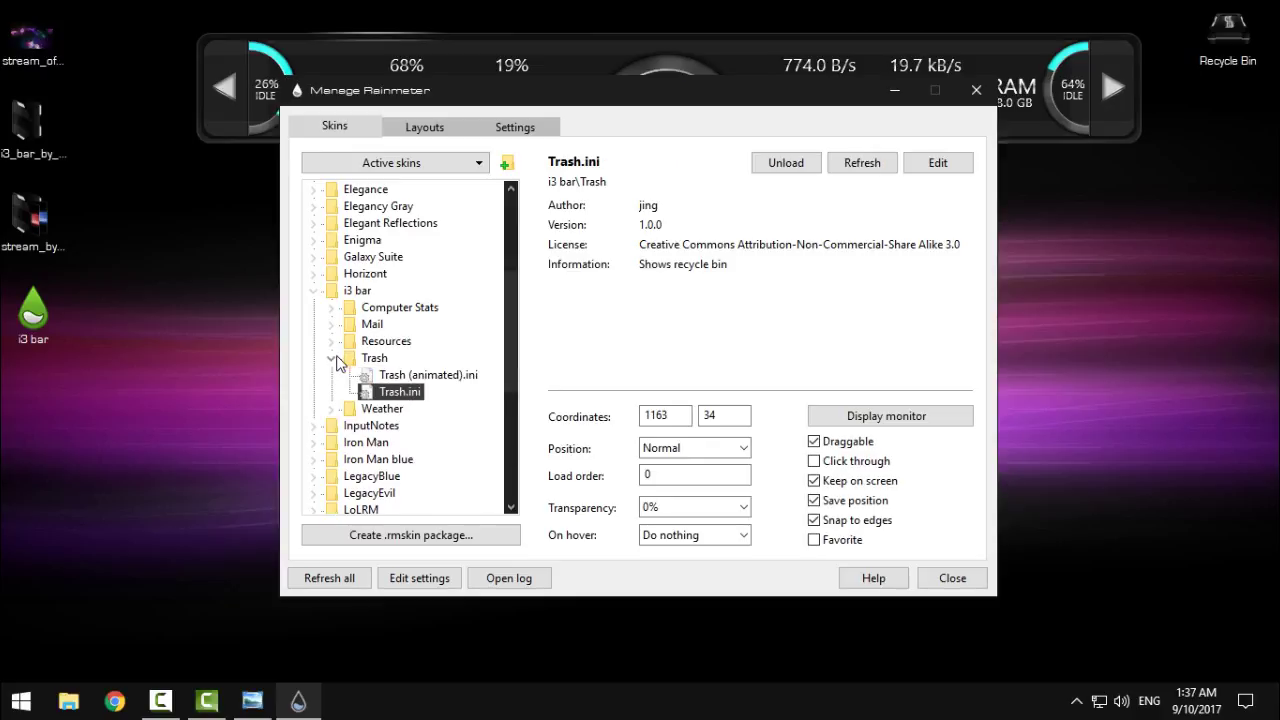
# Switch the Mail skin back to the plain Mail.ini
pyautogui.click(331, 358)
pyautogui.click(332, 324)
pyautogui.rightClick(396, 358)
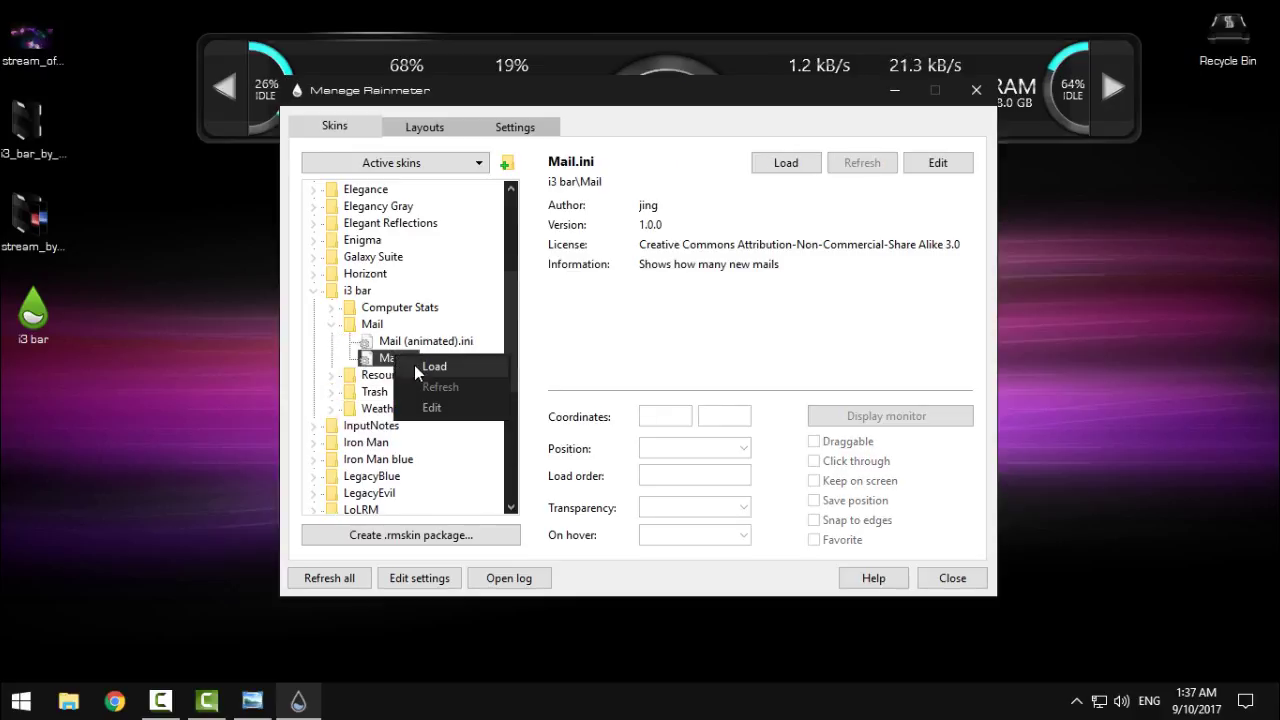
pyautogui.click(414, 366)
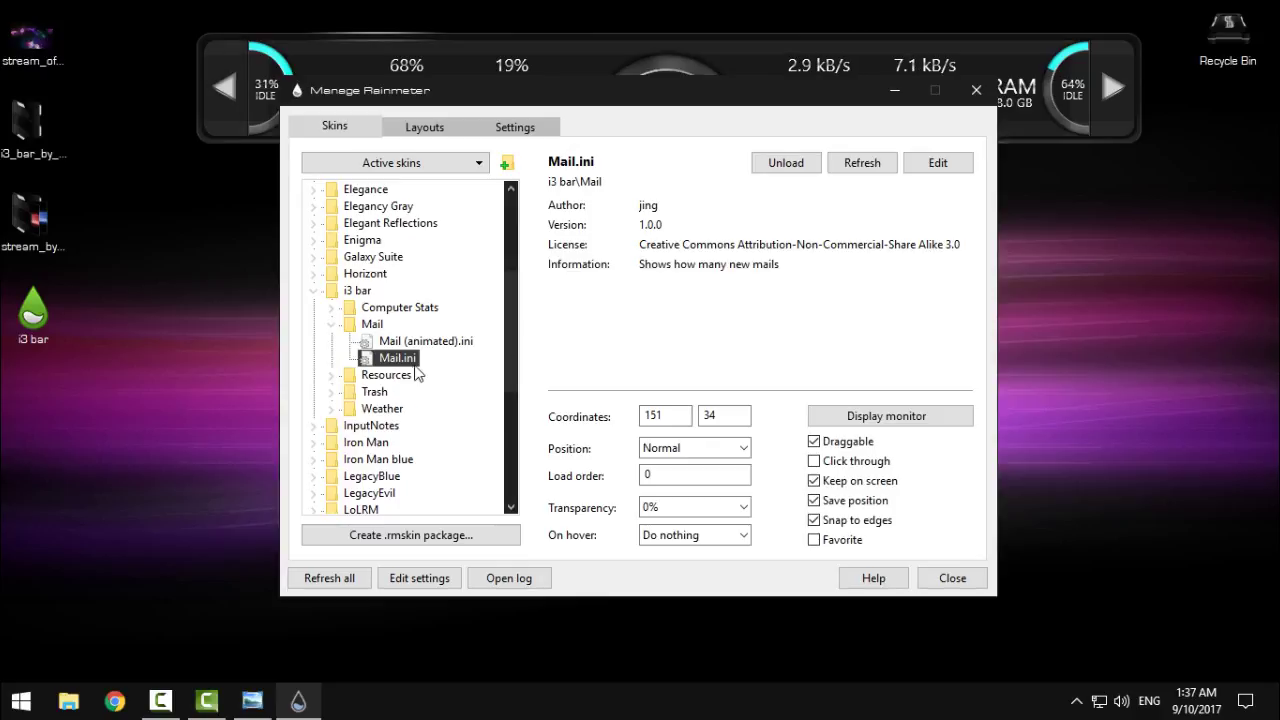
pyautogui.click(332, 324)
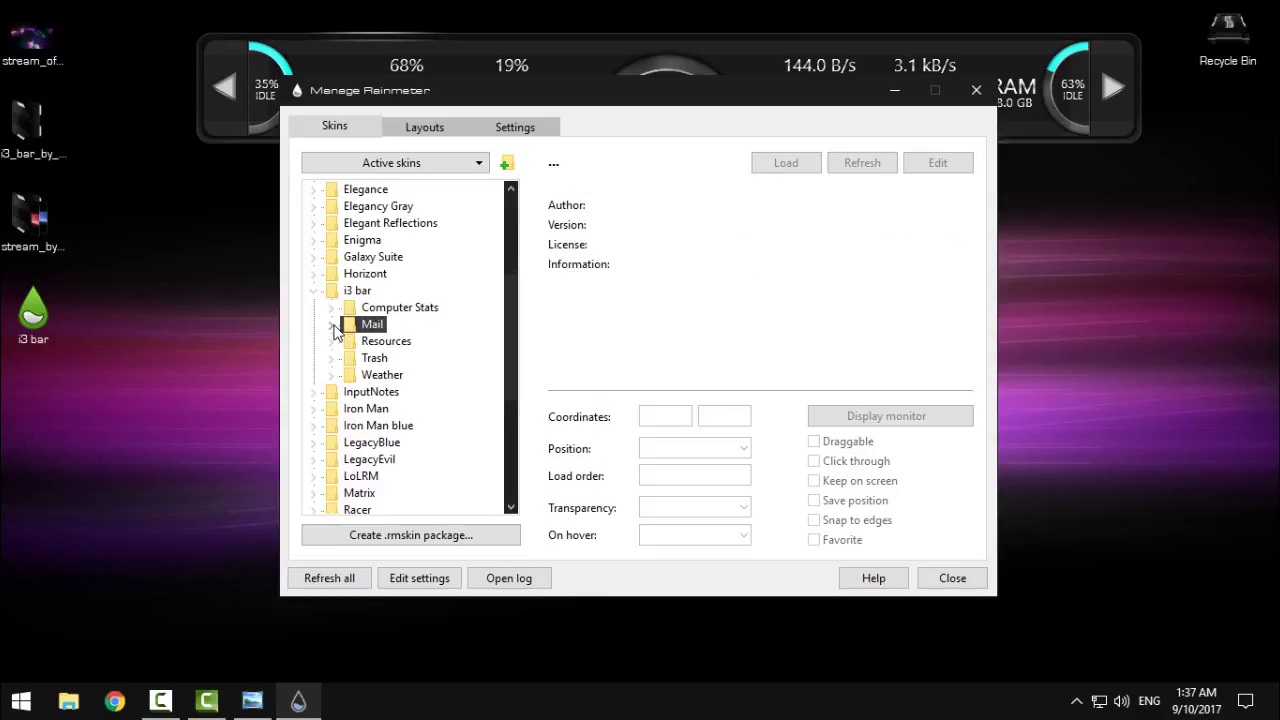
# Load the plain Weather.ini skin, then shift the skin manager window slightly down
pyautogui.click(332, 375)
pyautogui.rightClick(396, 393)
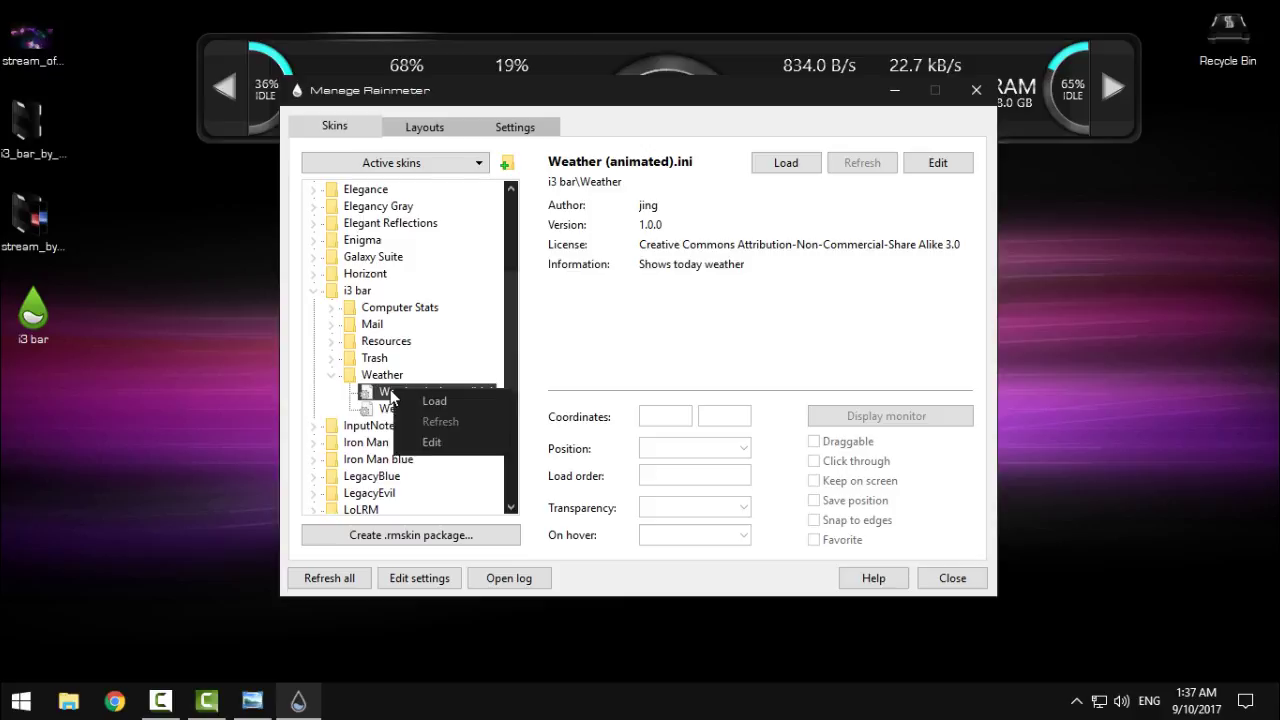
pyautogui.press('Escape')
pyautogui.rightClick(393, 409)
pyautogui.press('Escape')
pyautogui.doubleClick(386, 412)
pyautogui.rightClick(386, 412)
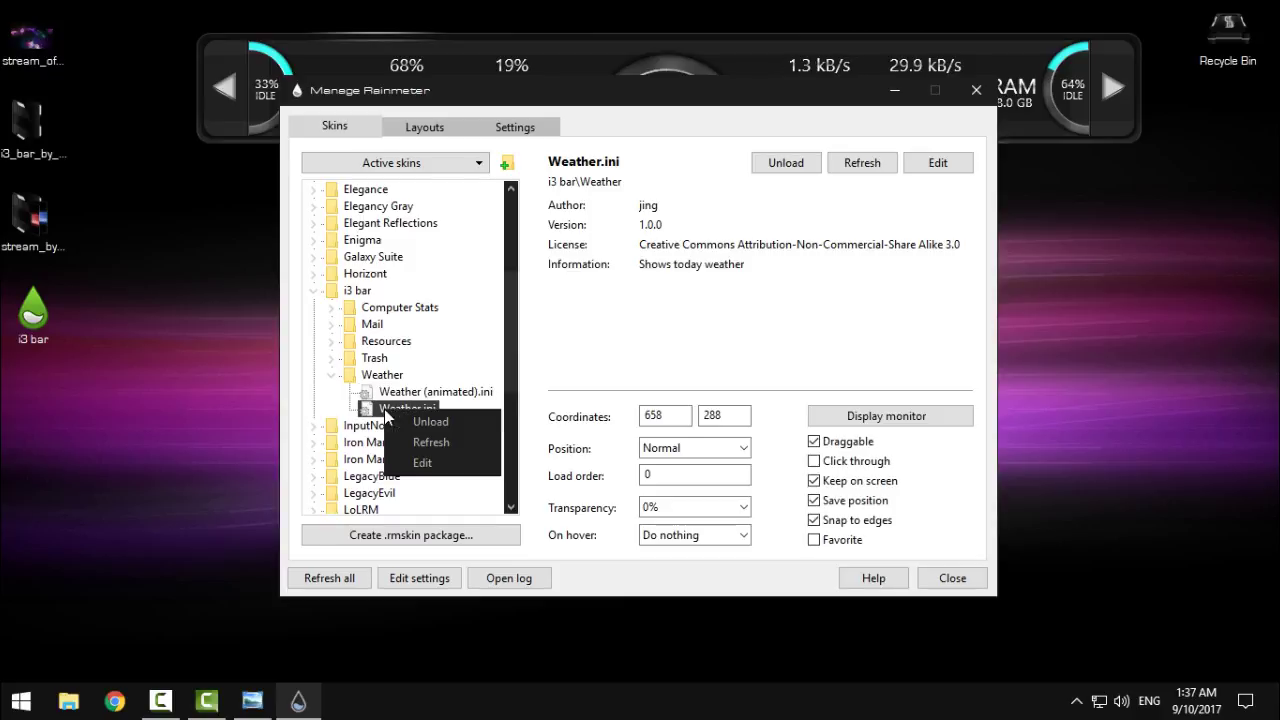
pyautogui.rightClick(900, 94)
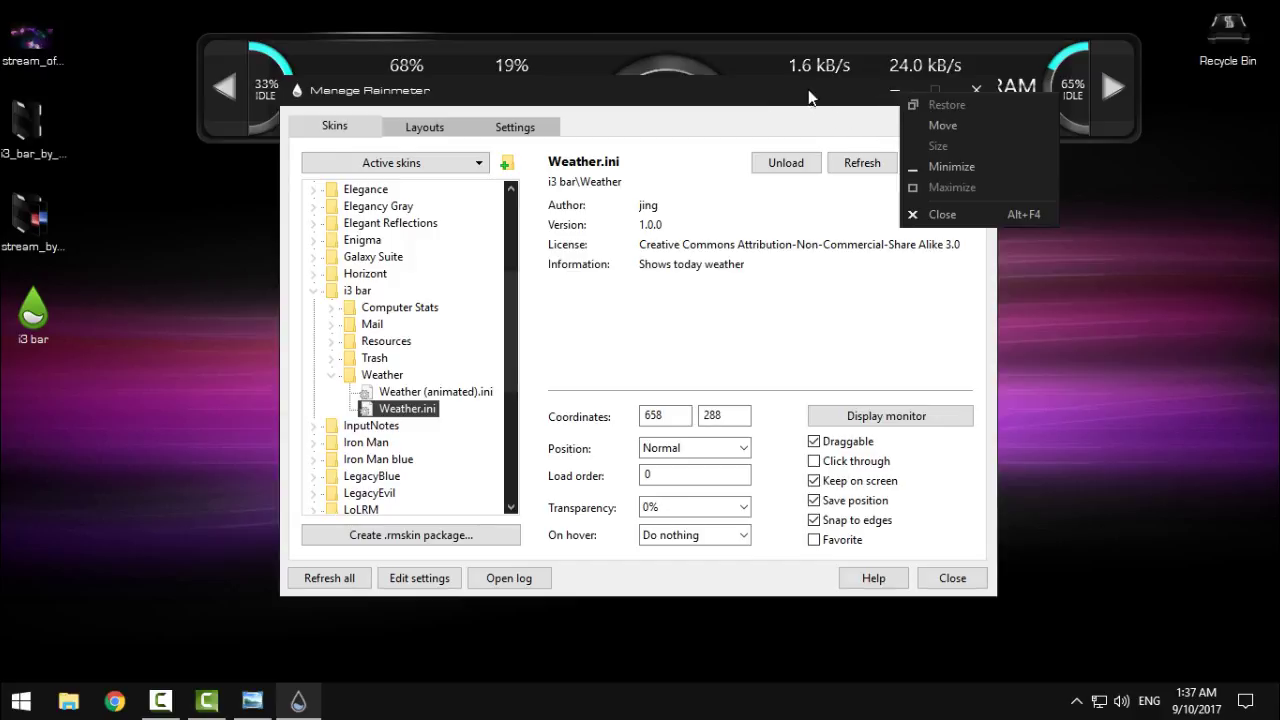
pyautogui.moveTo(882, 113); pyautogui.dragTo(878, 165)
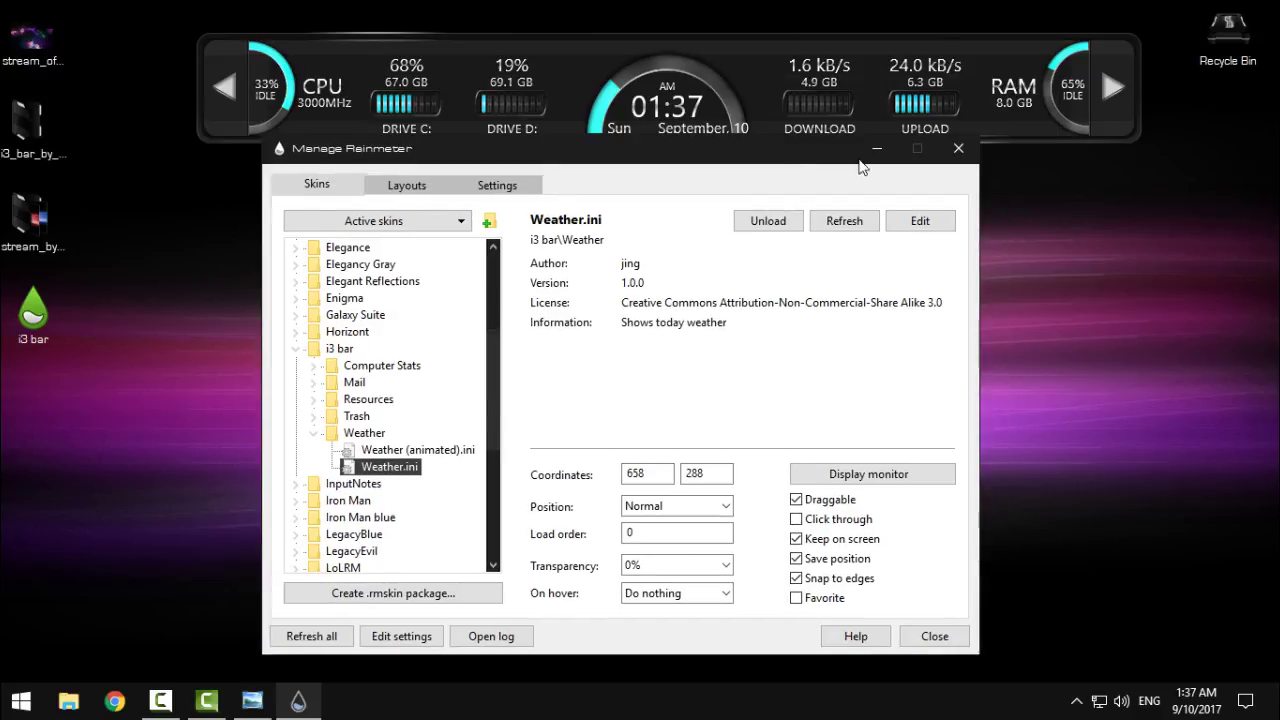
pyautogui.click(953, 163)
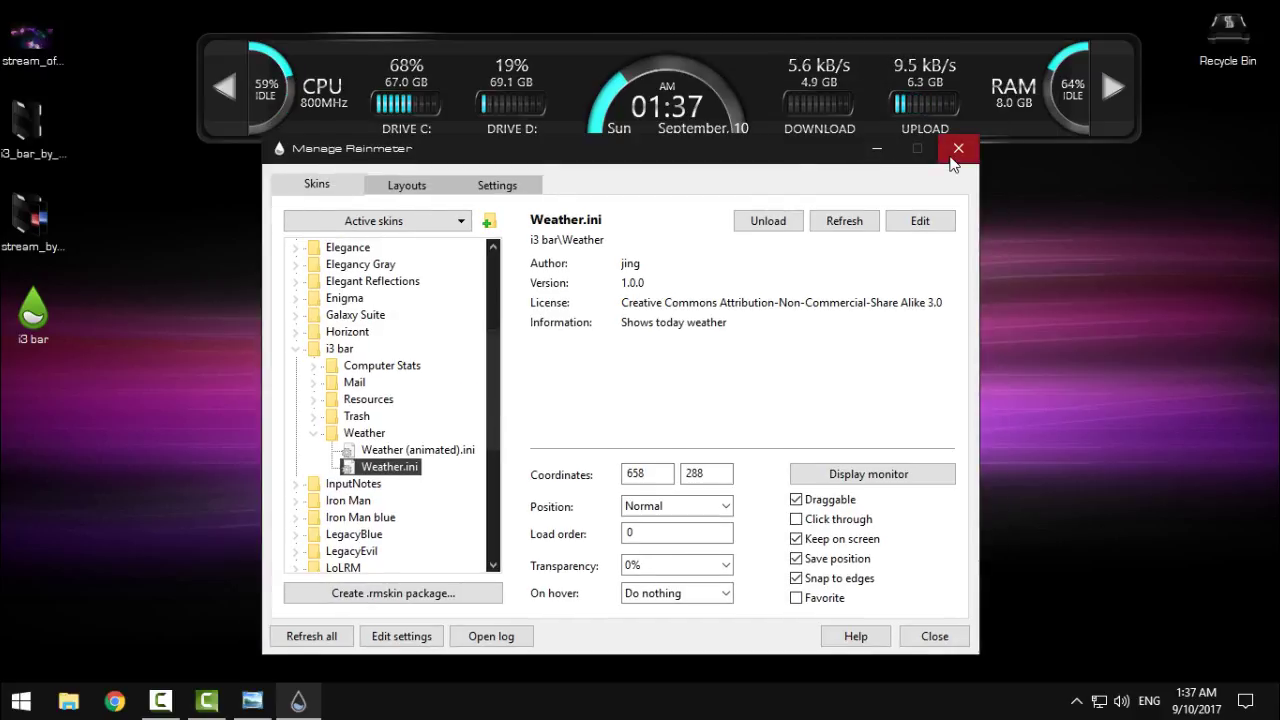
# Load Resources > Configuration.ini and close the skin manager
pyautogui.click(313, 433)
pyautogui.click(313, 400)
pyautogui.rightClick(385, 418)
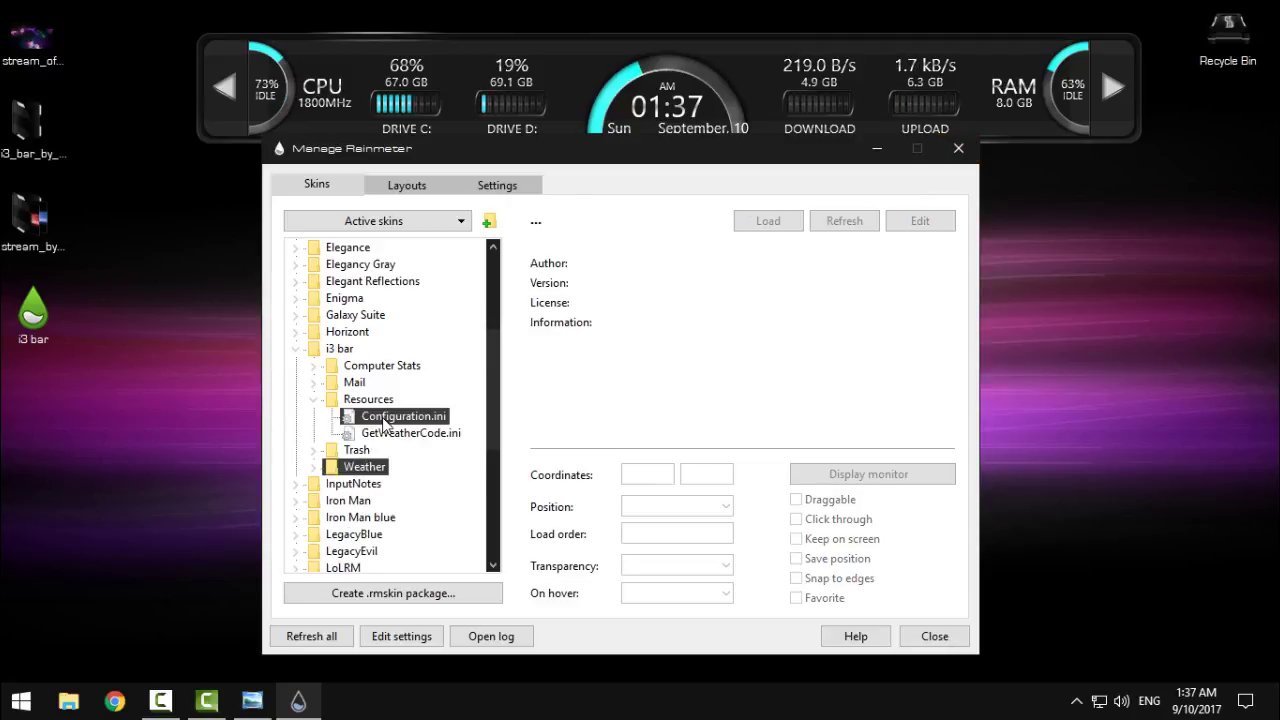
pyautogui.click(360, 424)
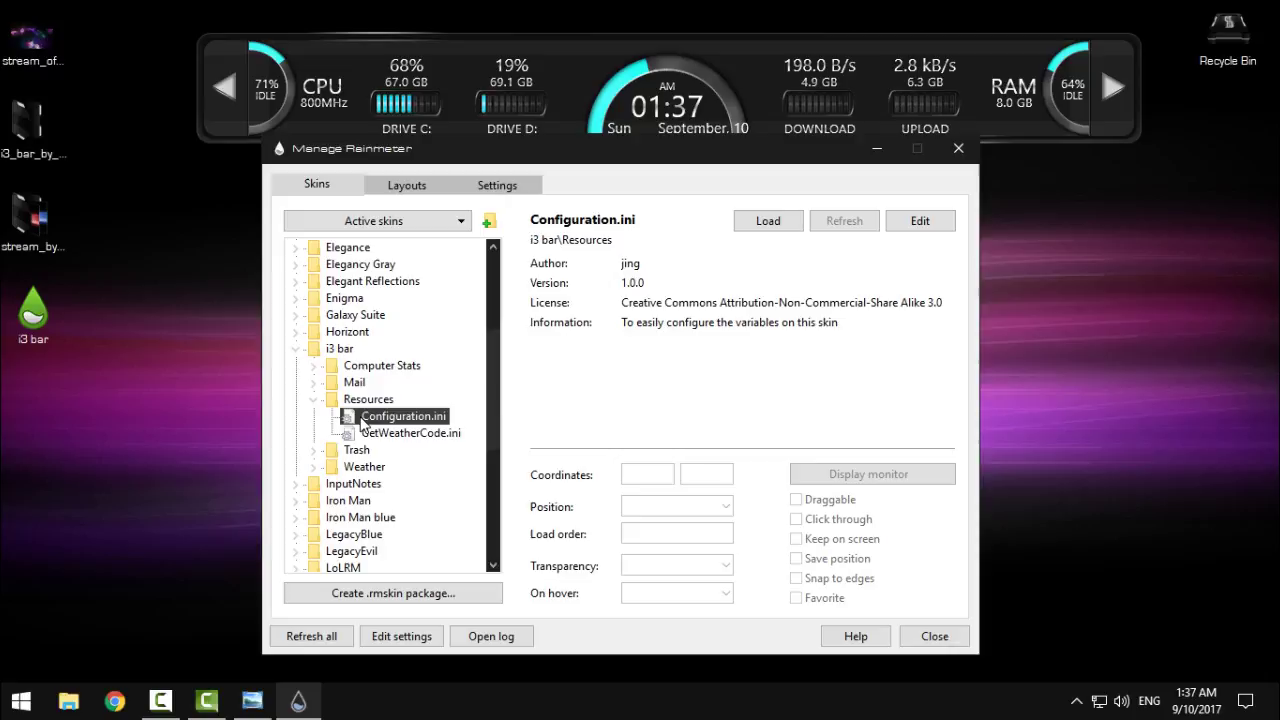
pyautogui.rightClick(361, 418)
pyautogui.click(381, 427)
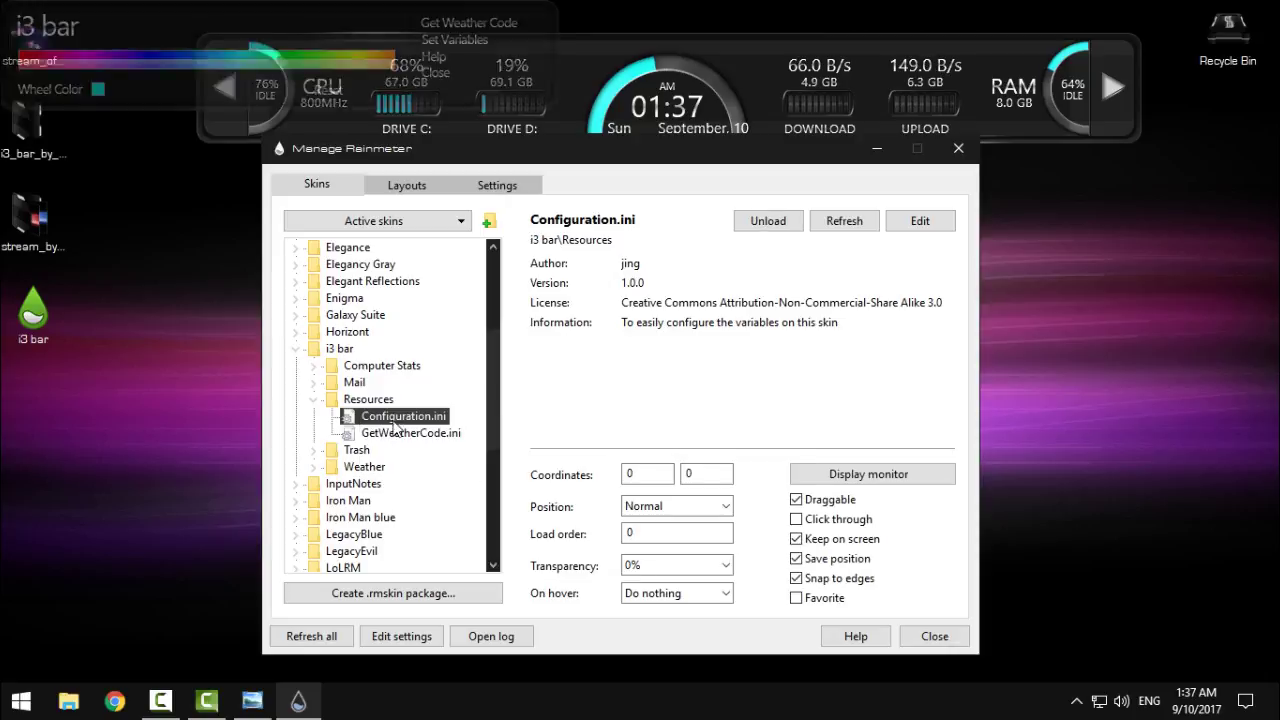
pyautogui.click(876, 148)
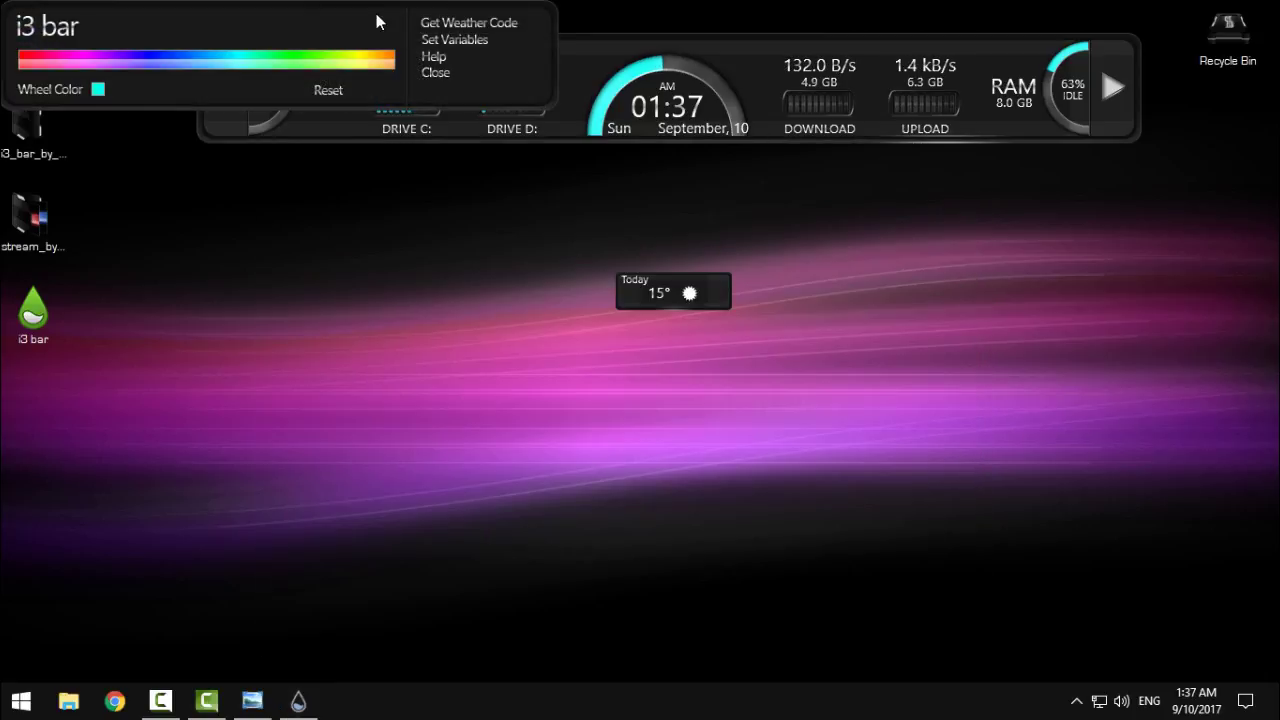
# Place the settings panel bottom-centre, the weather widget under the bar, and choose a purple accent
pyautogui.moveTo(376, 13); pyautogui.dragTo(764, 545)
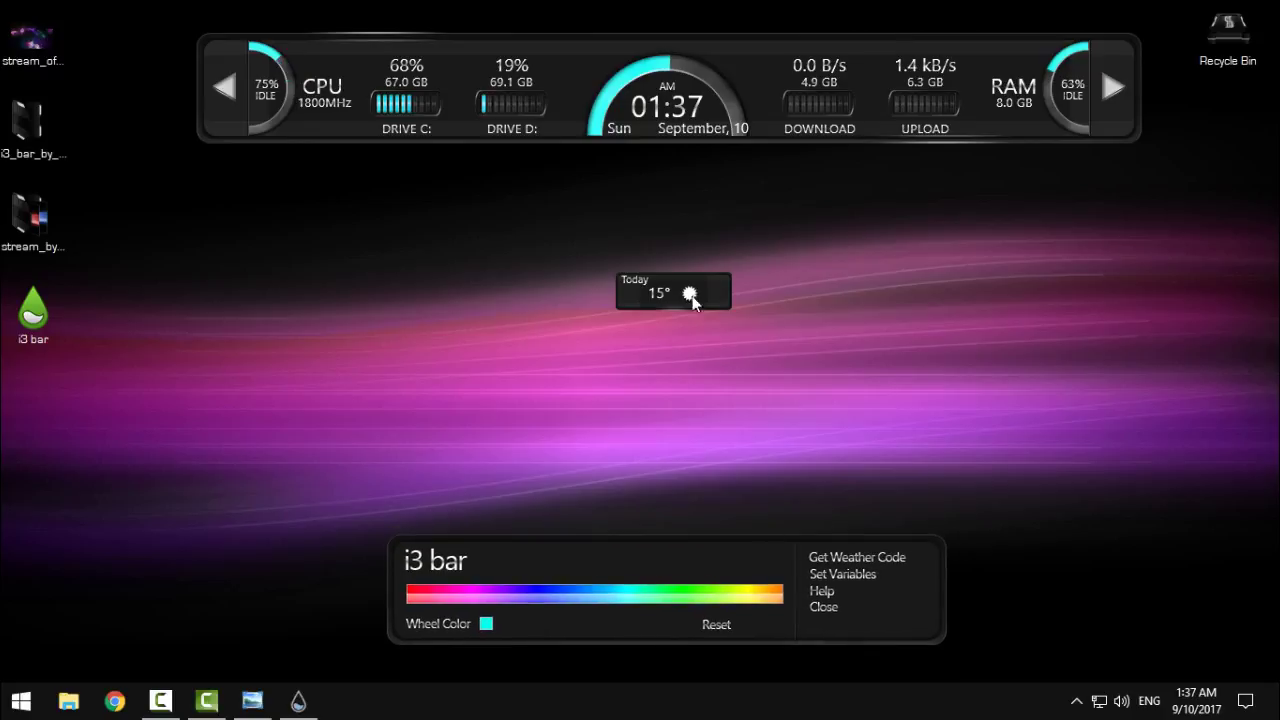
pyautogui.moveTo(680, 283); pyautogui.dragTo(680, 173)
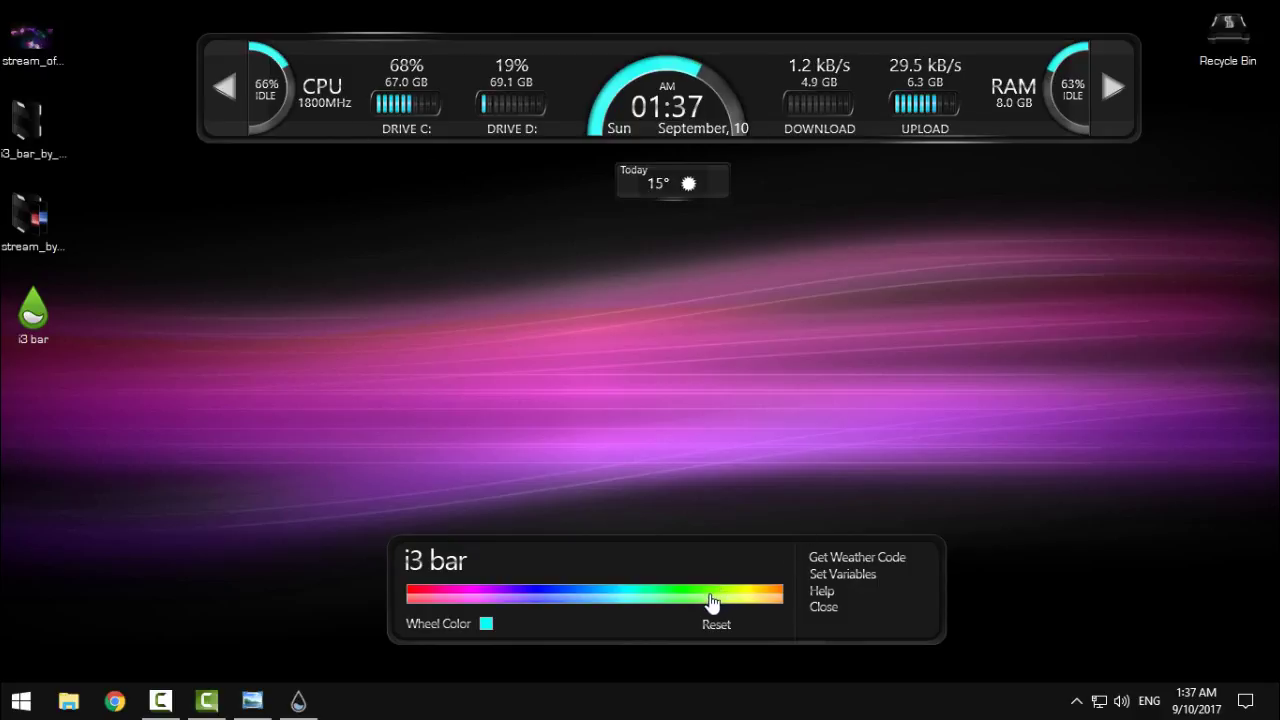
pyautogui.click(482, 598)
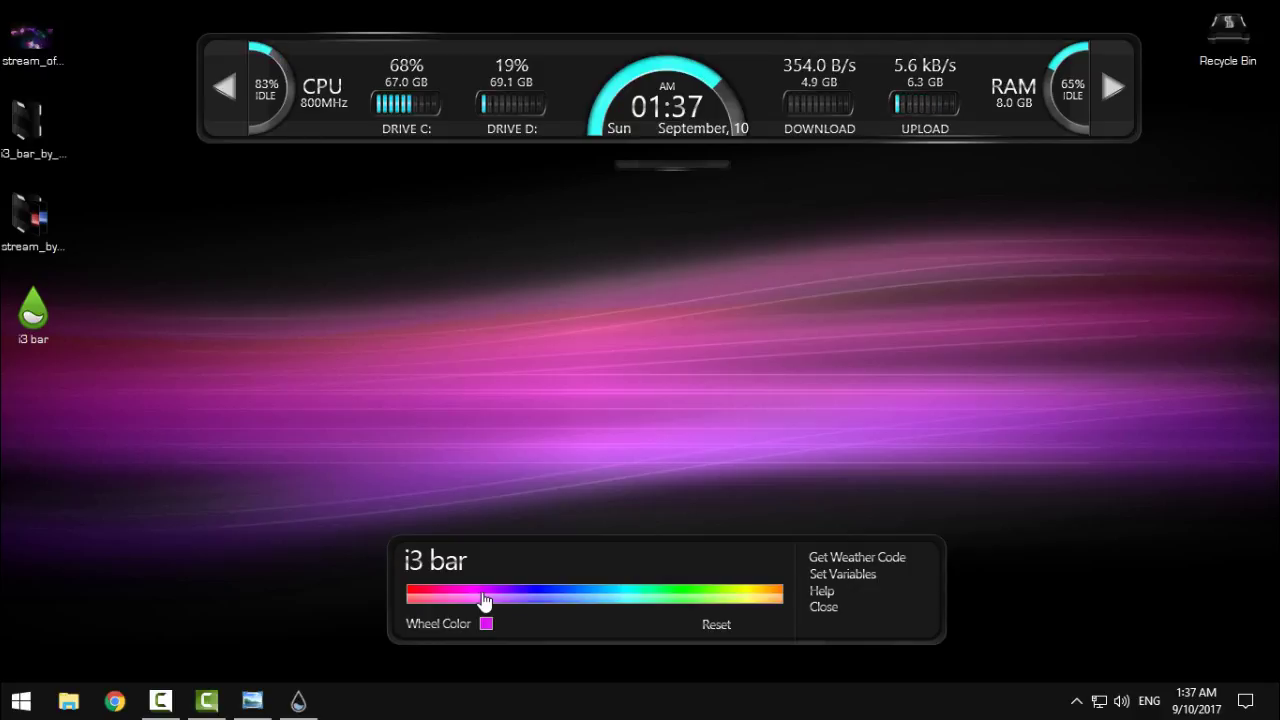
pyautogui.click(488, 600)
pyautogui.click(485, 601)
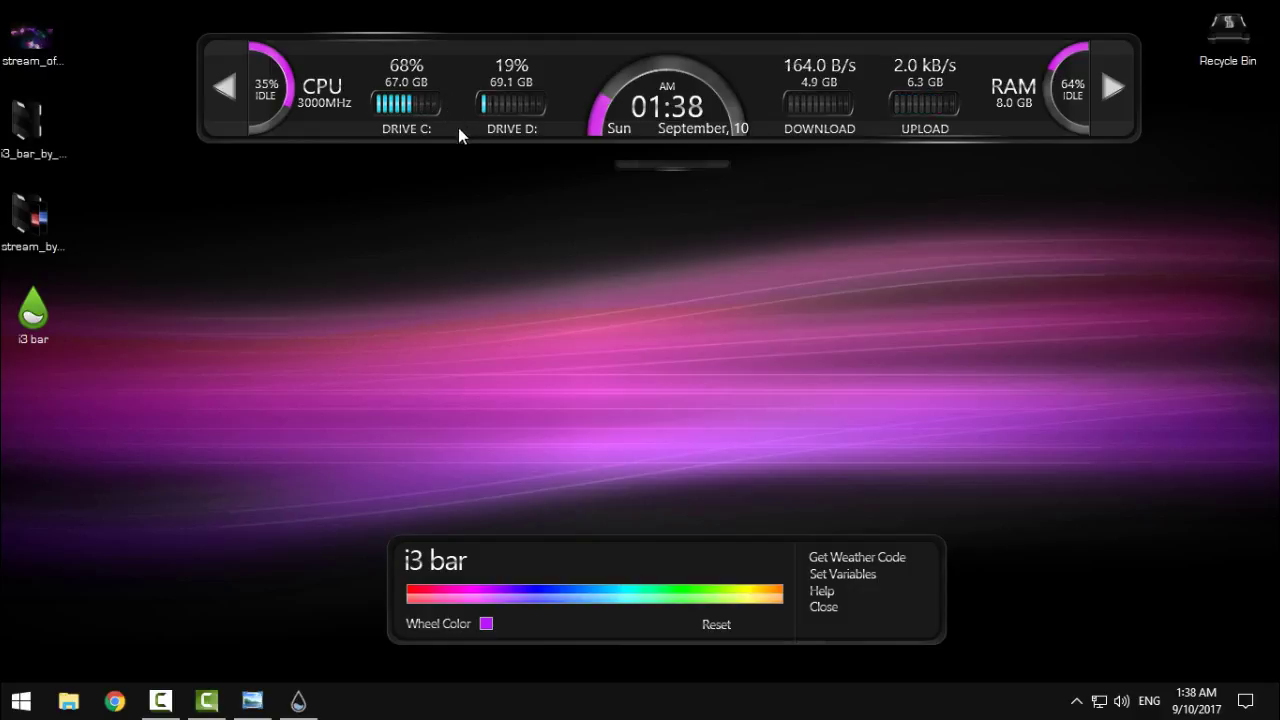
# Expand the weather panel, accept the auto-detected location code, and refresh the weather skin
pyautogui.click(655, 164)
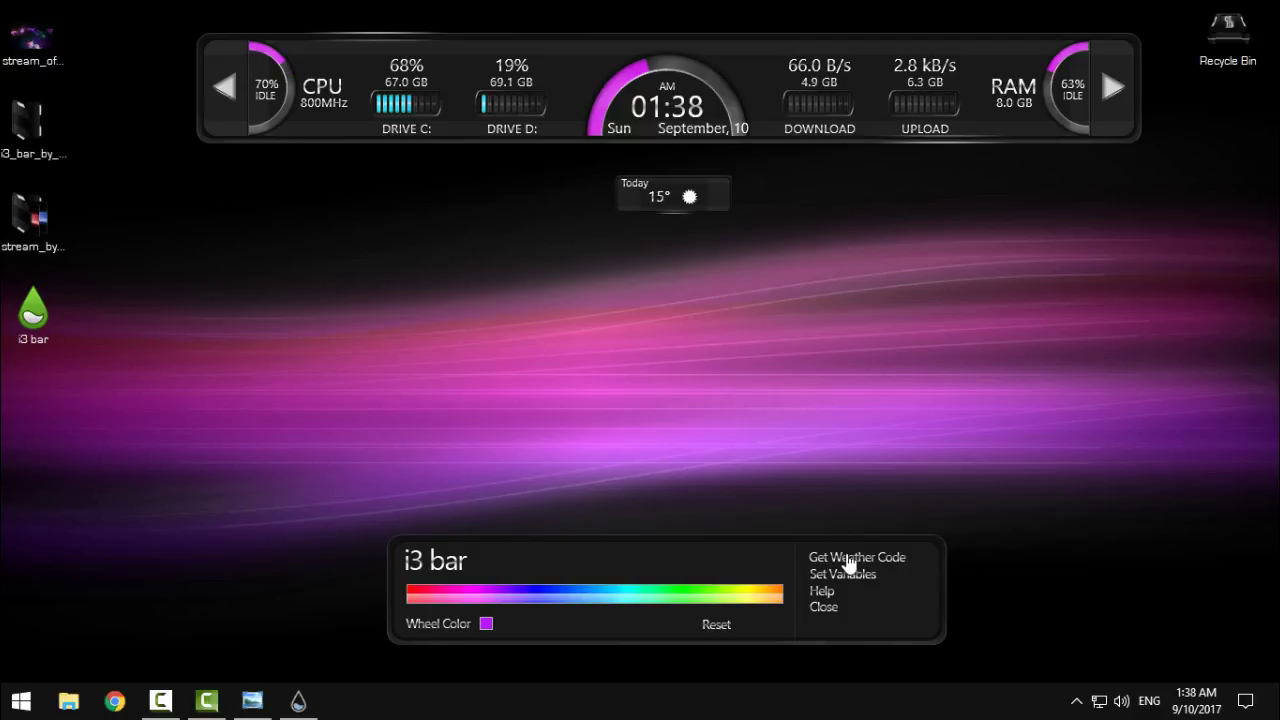
pyautogui.click(847, 560)
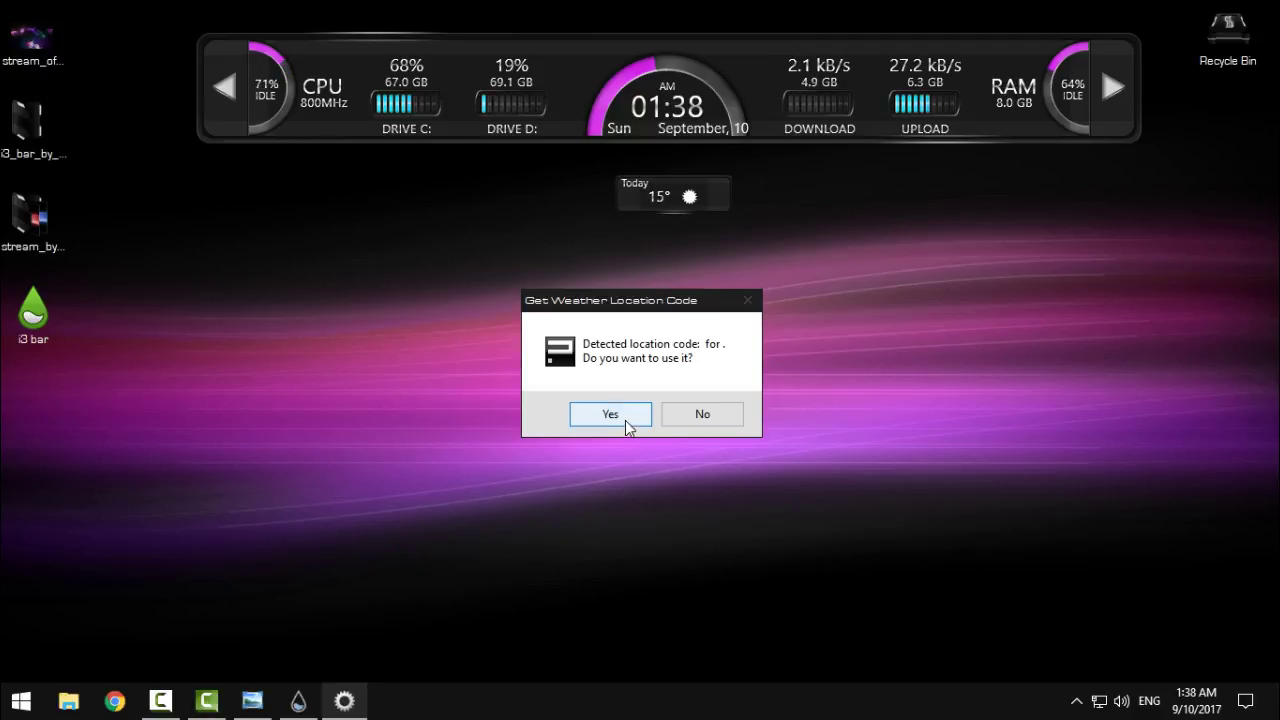
pyautogui.click(624, 419)
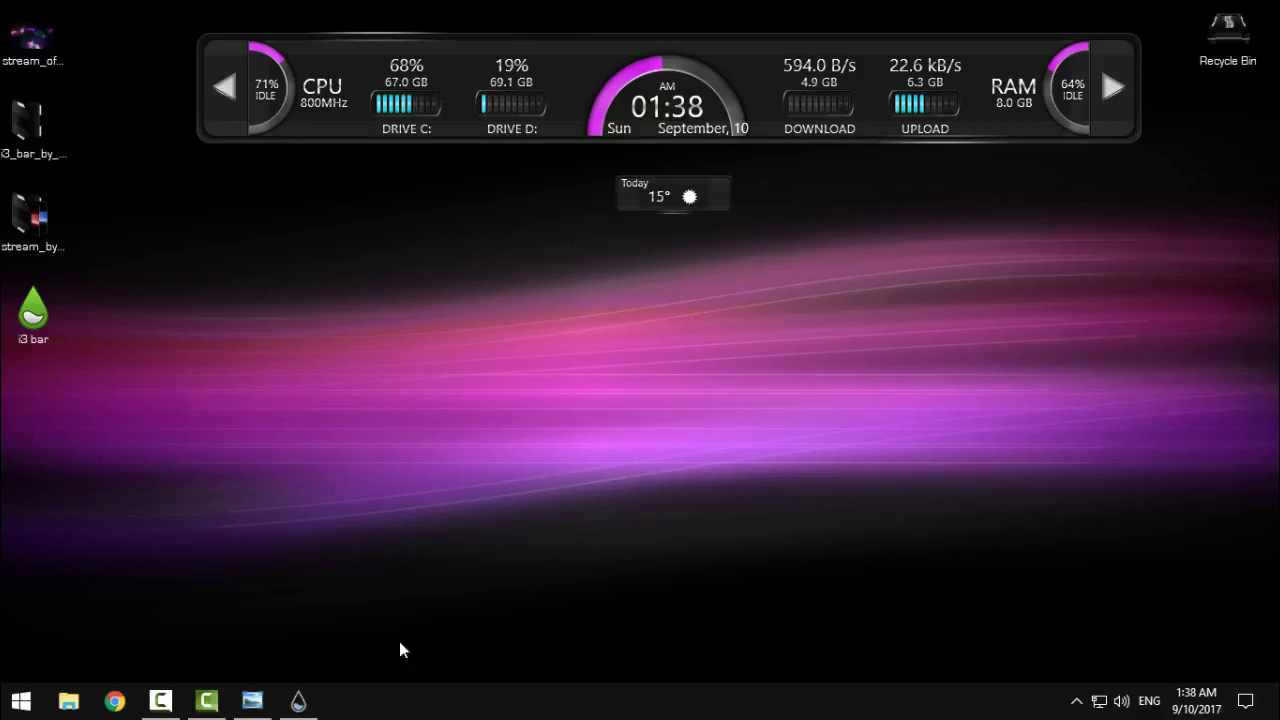
pyautogui.rightClick(659, 191)
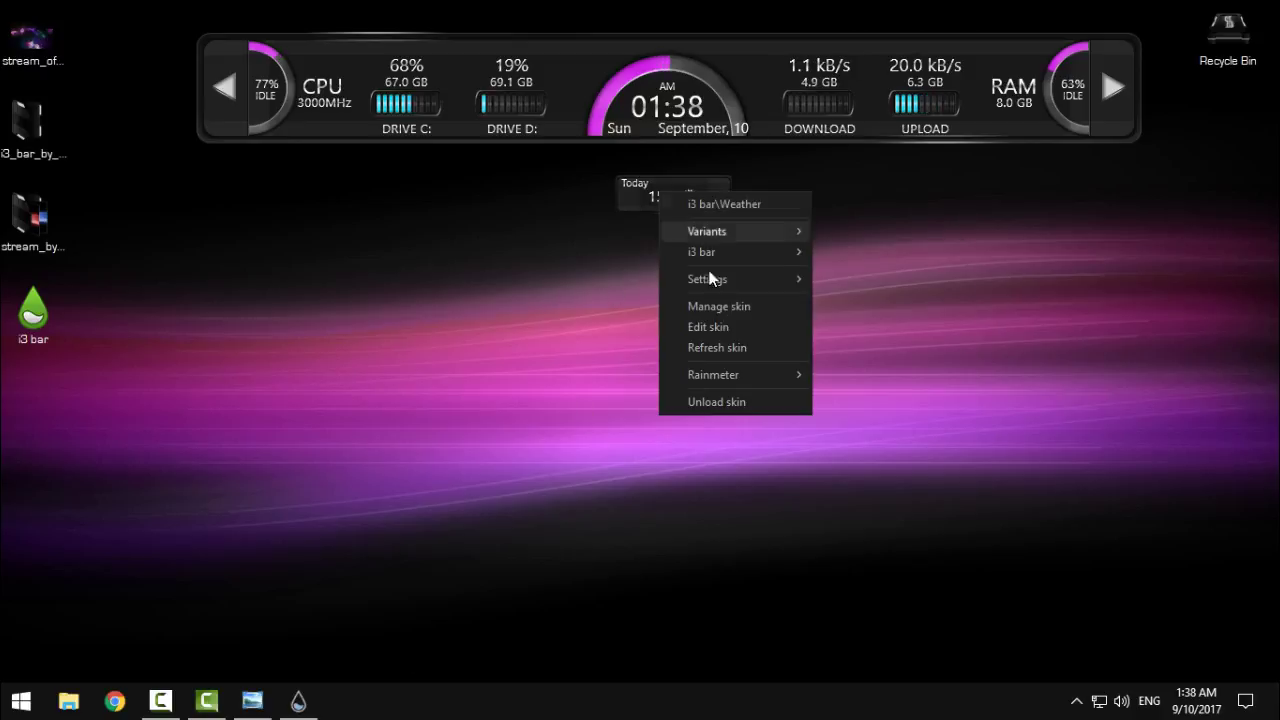
pyautogui.click(728, 347)
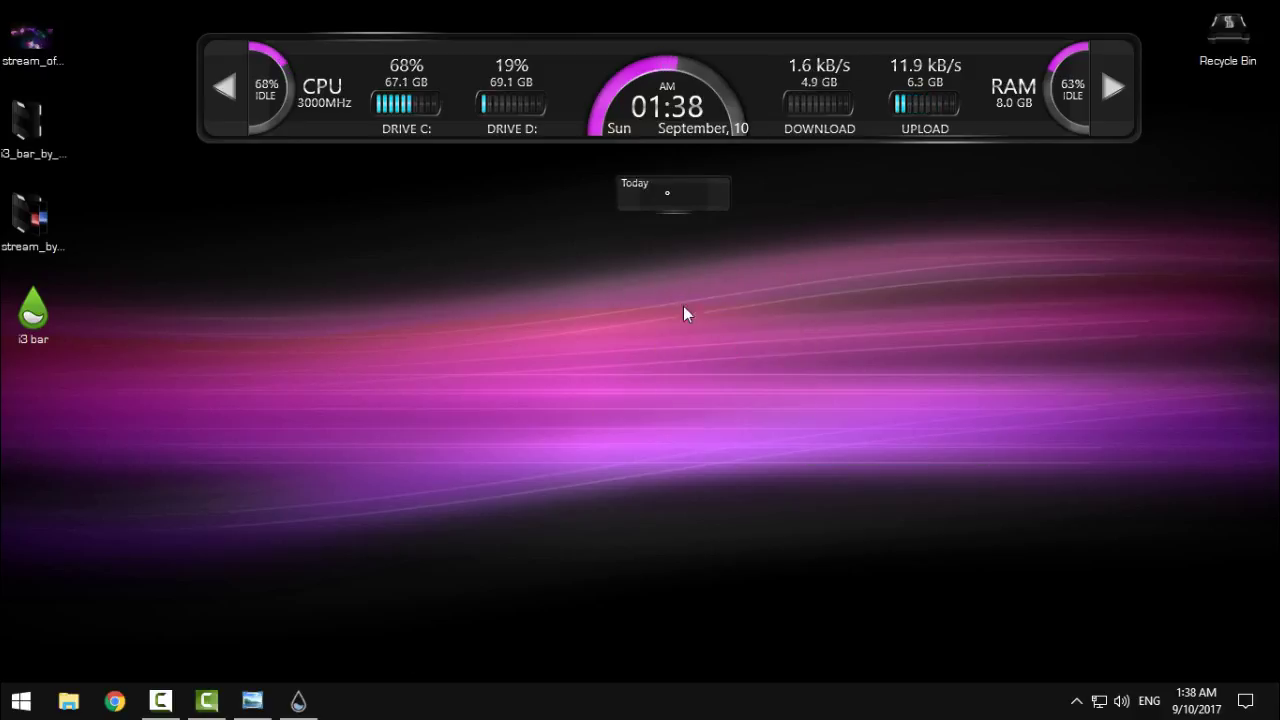
pyautogui.moveTo(298, 701)
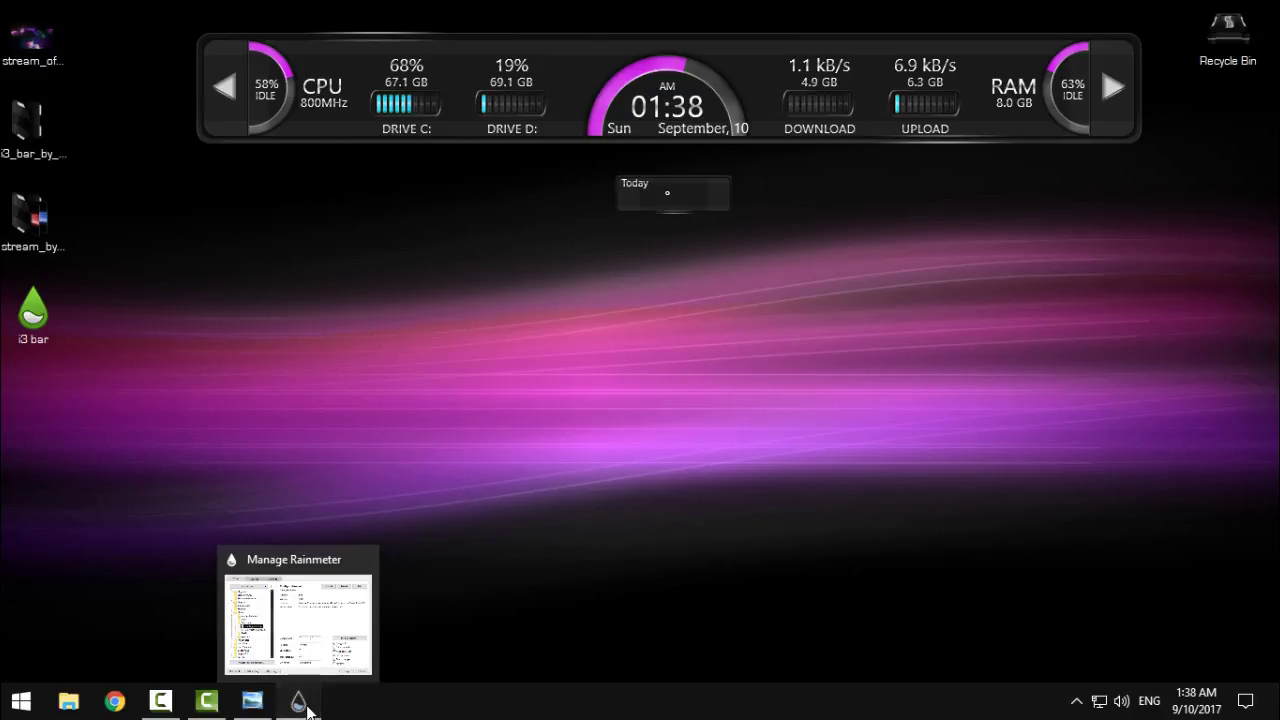
# Reload Configuration.ini, hide the skin manager, and centre the Today widget under the clock
pyautogui.click(308, 710)
pyautogui.rightClick(395, 417)
pyautogui.click(420, 426)
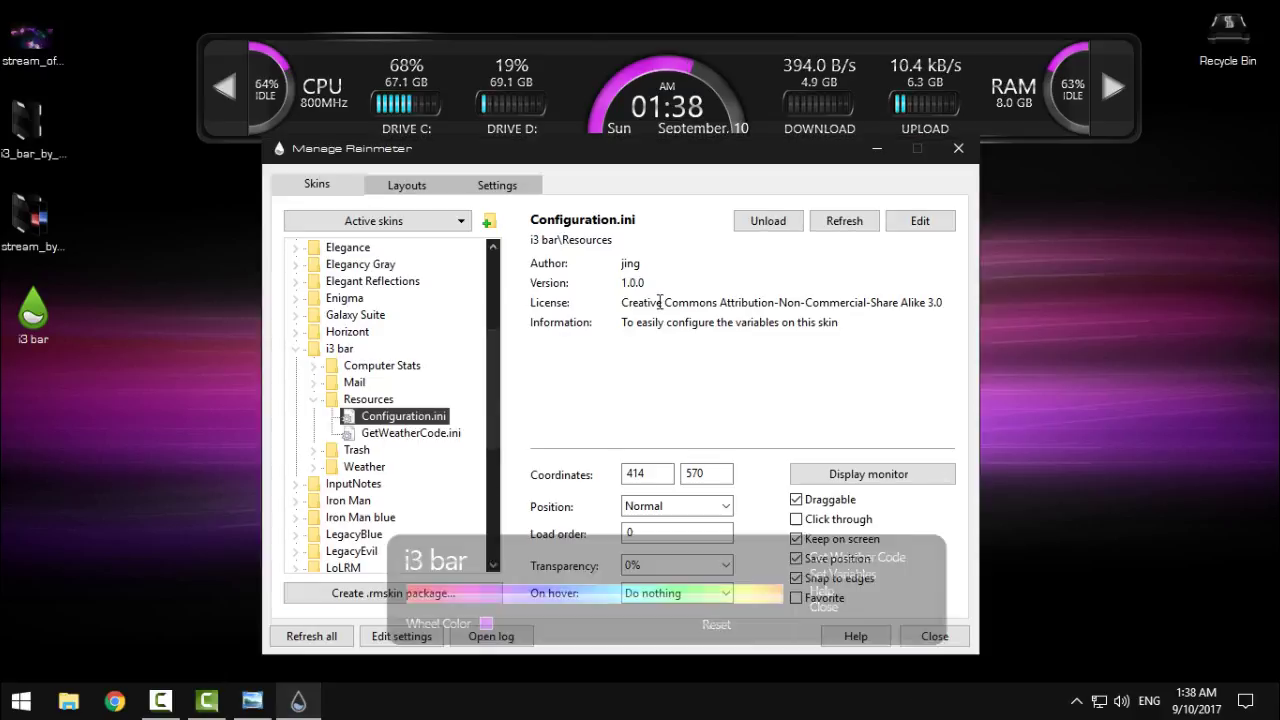
pyautogui.click(876, 148)
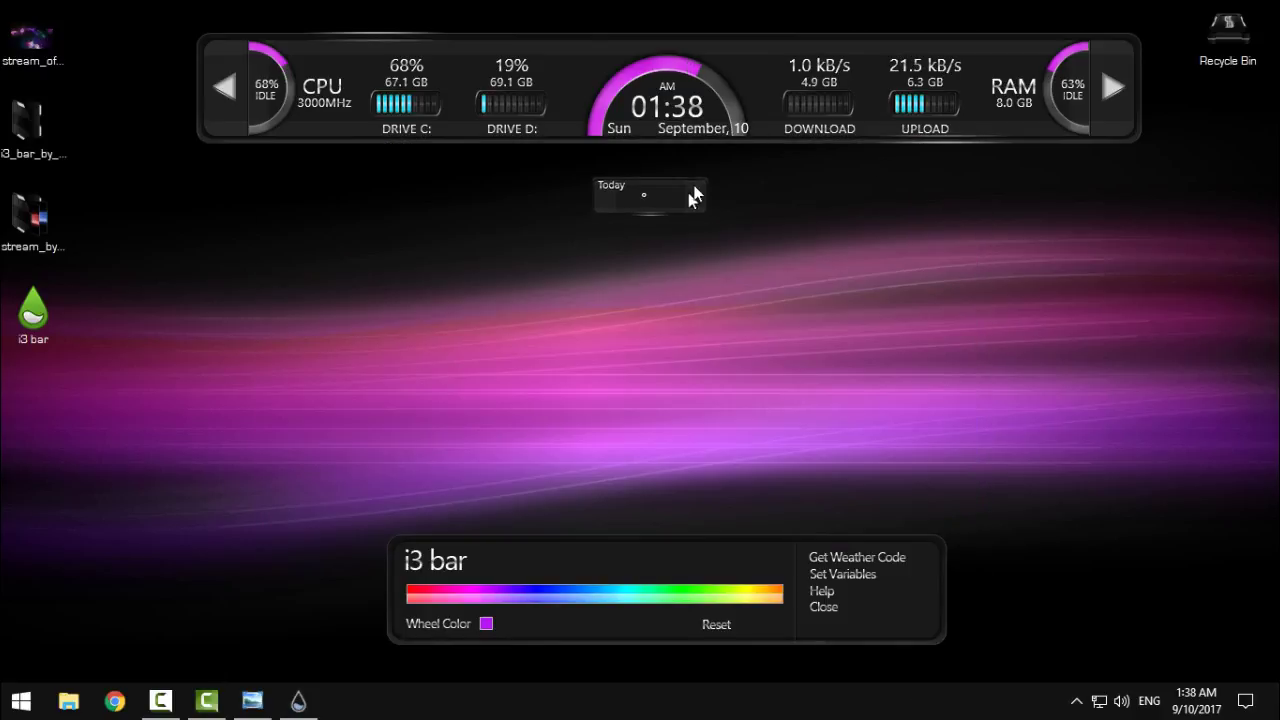
pyautogui.moveTo(692, 195); pyautogui.dragTo(705, 185)
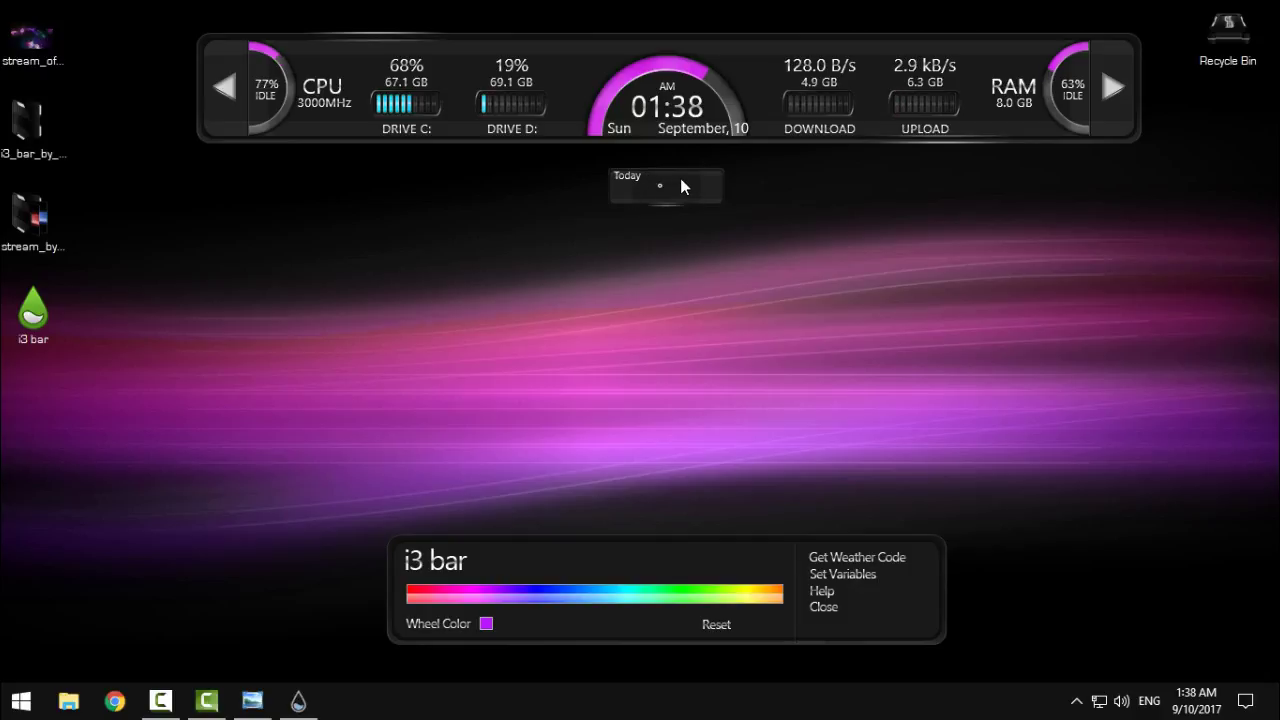
# Unload the Today weather widget from the desktop
pyautogui.rightClick(680, 178)
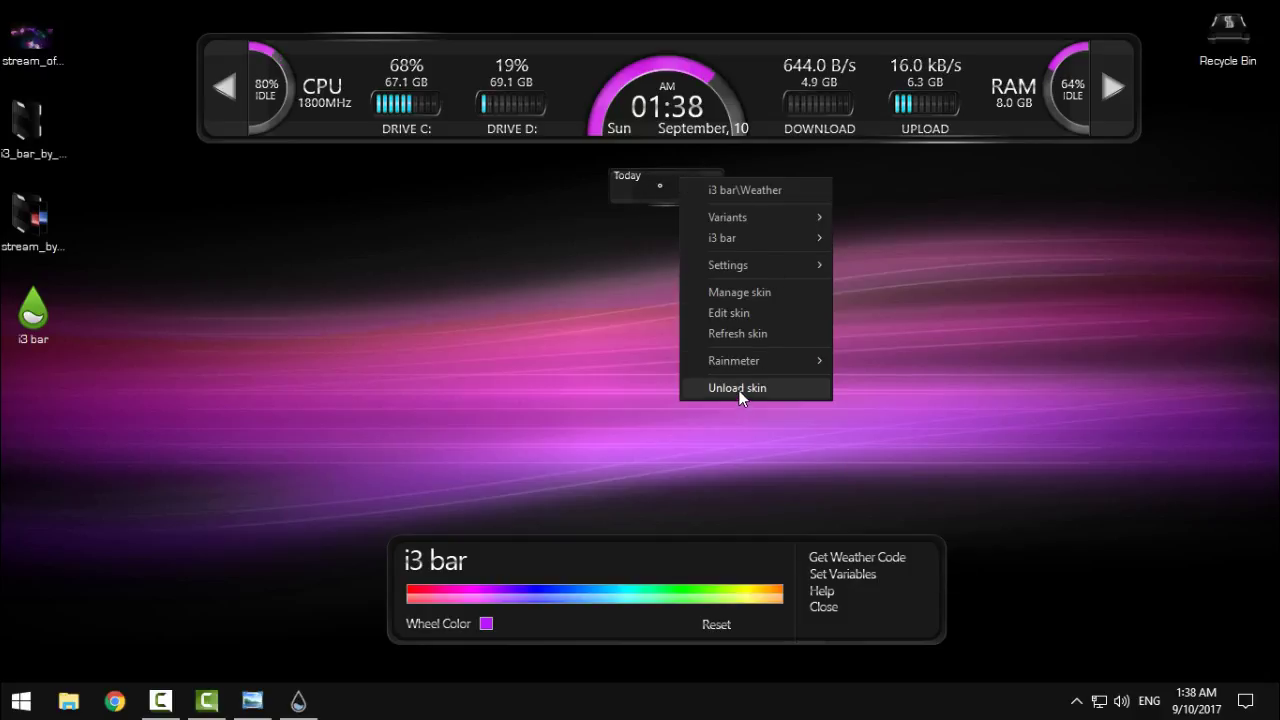
pyautogui.click(740, 390)
pyautogui.rightClick(693, 204)
pyautogui.press('Escape')
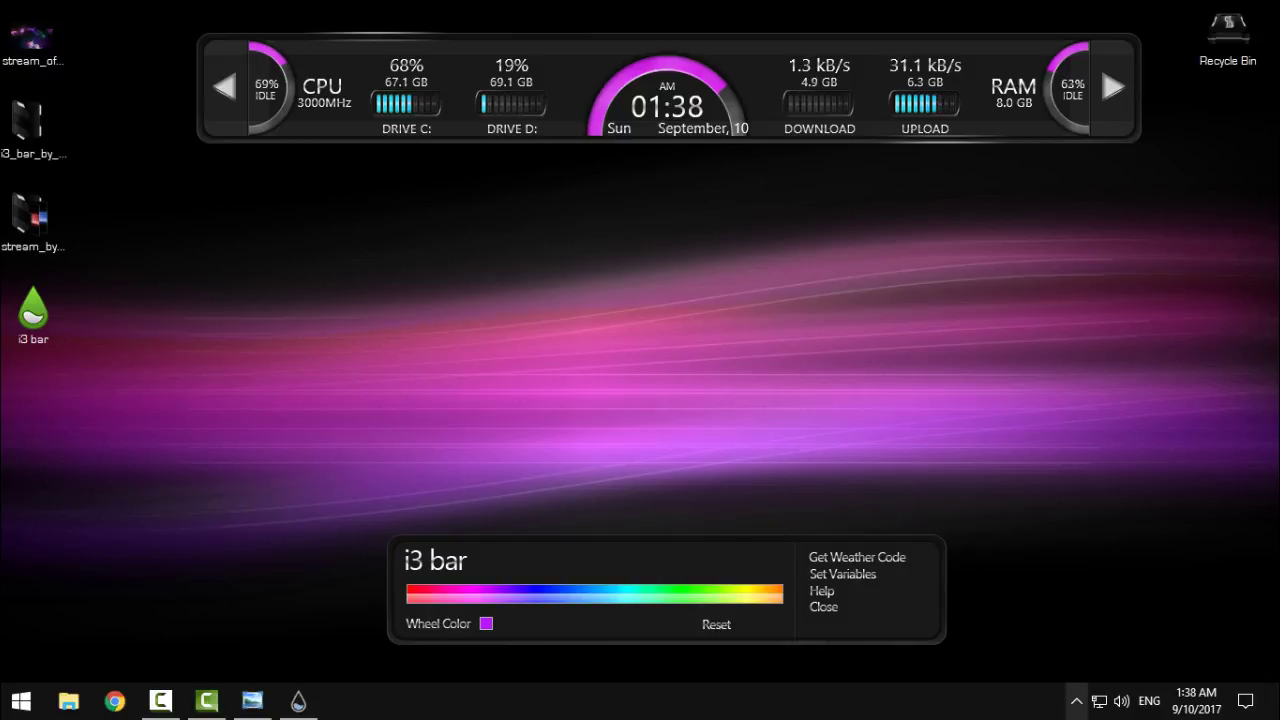
# Load Weather (animated).ini from i3 bar > Weather and open the Today widget's context menu
pyautogui.click(298, 700)
pyautogui.click(314, 400)
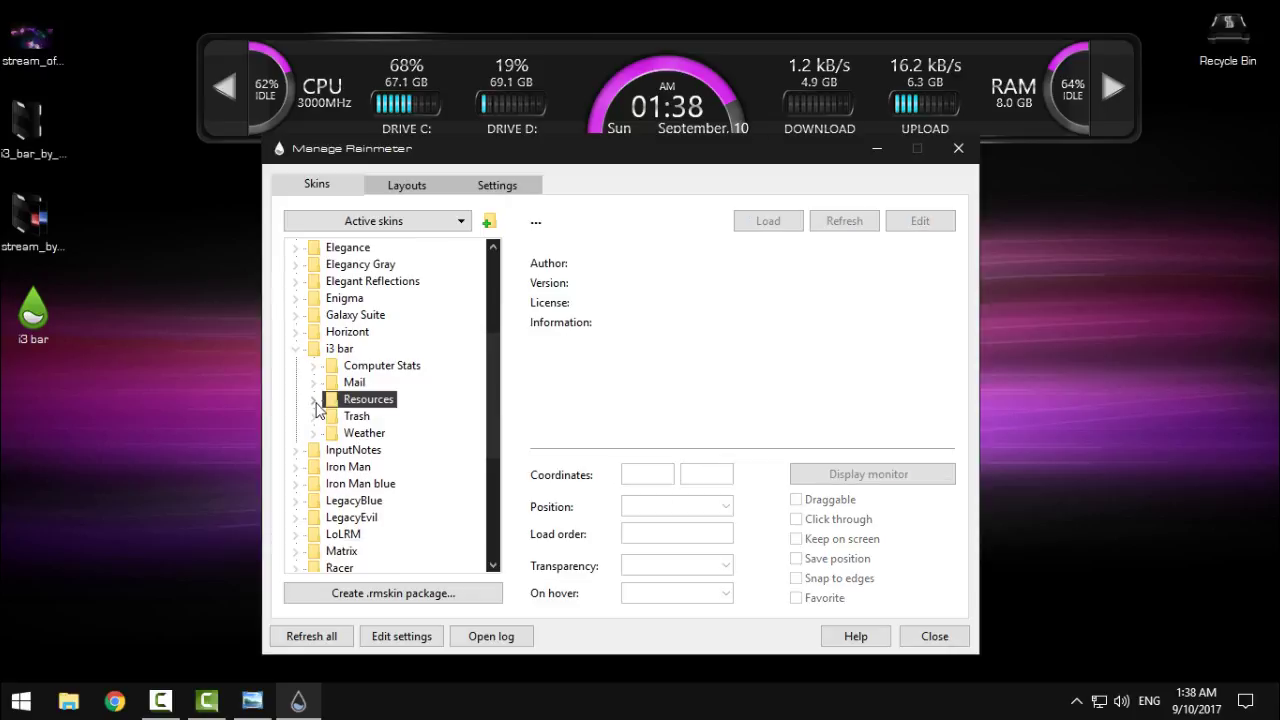
pyautogui.click(314, 416)
pyautogui.doubleClick(330, 436)
pyautogui.rightClick(374, 450)
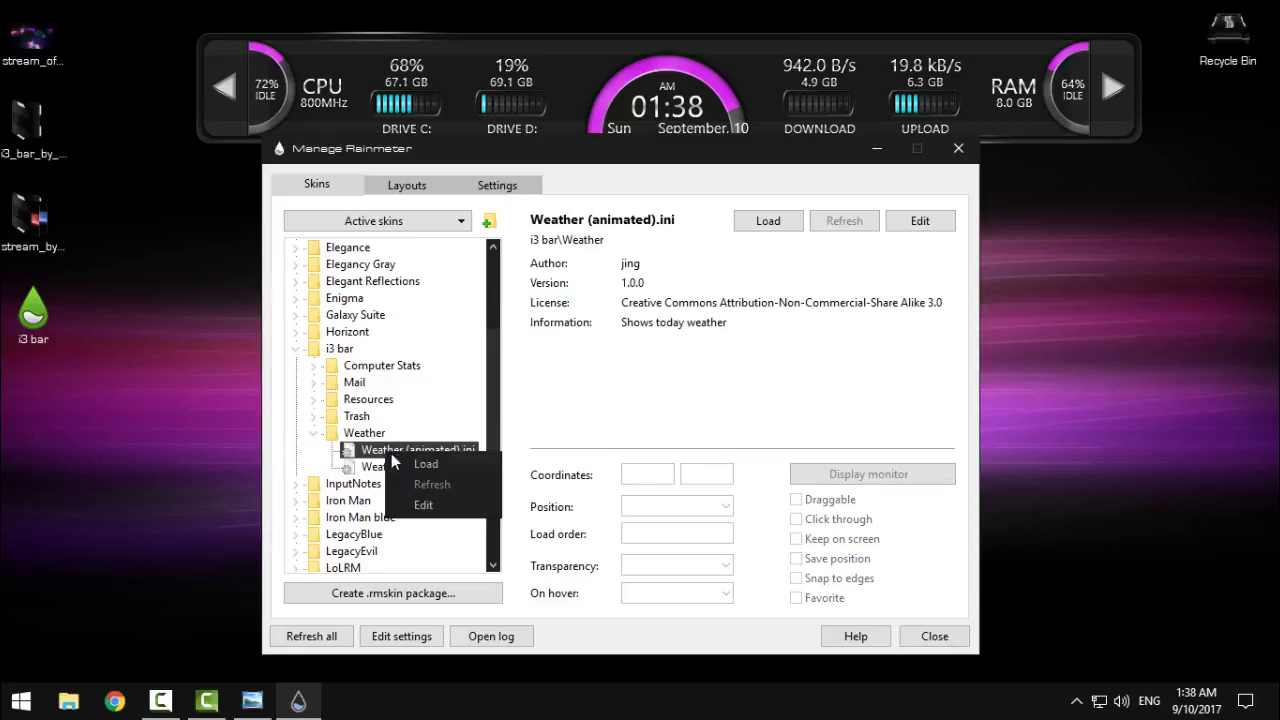
pyautogui.click(420, 462)
pyautogui.click(876, 148)
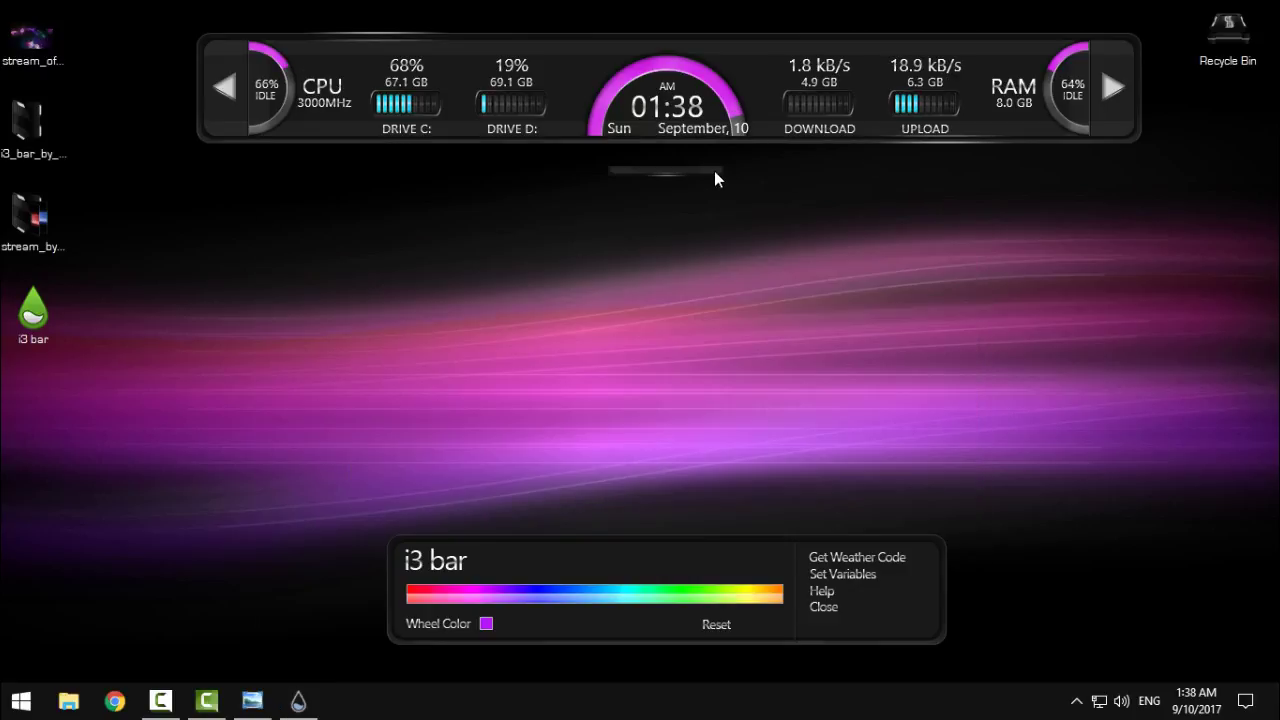
pyautogui.rightClick(694, 188)
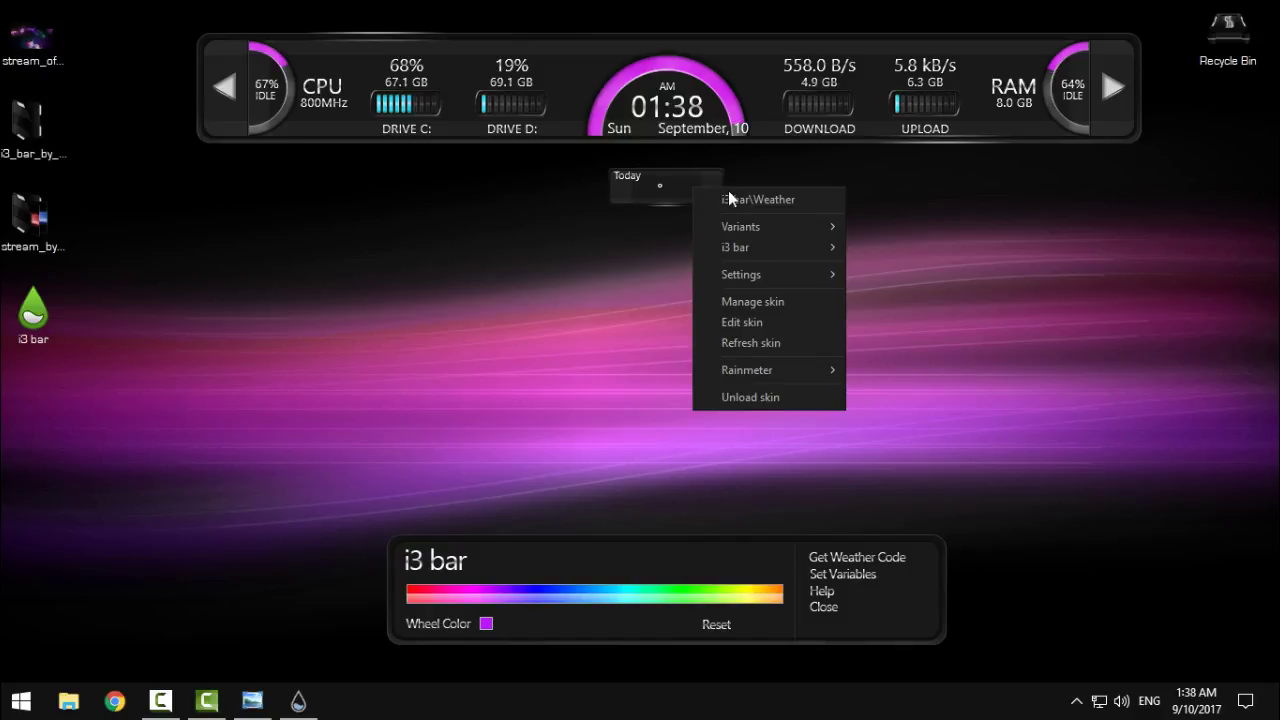
# Open Weather (animated).ini in Notepad via Edit skin and scroll through its settings
pyautogui.click(718, 322)
pyautogui.scroll(-1, 792, 434)
pyautogui.scroll(-1, 792, 434)
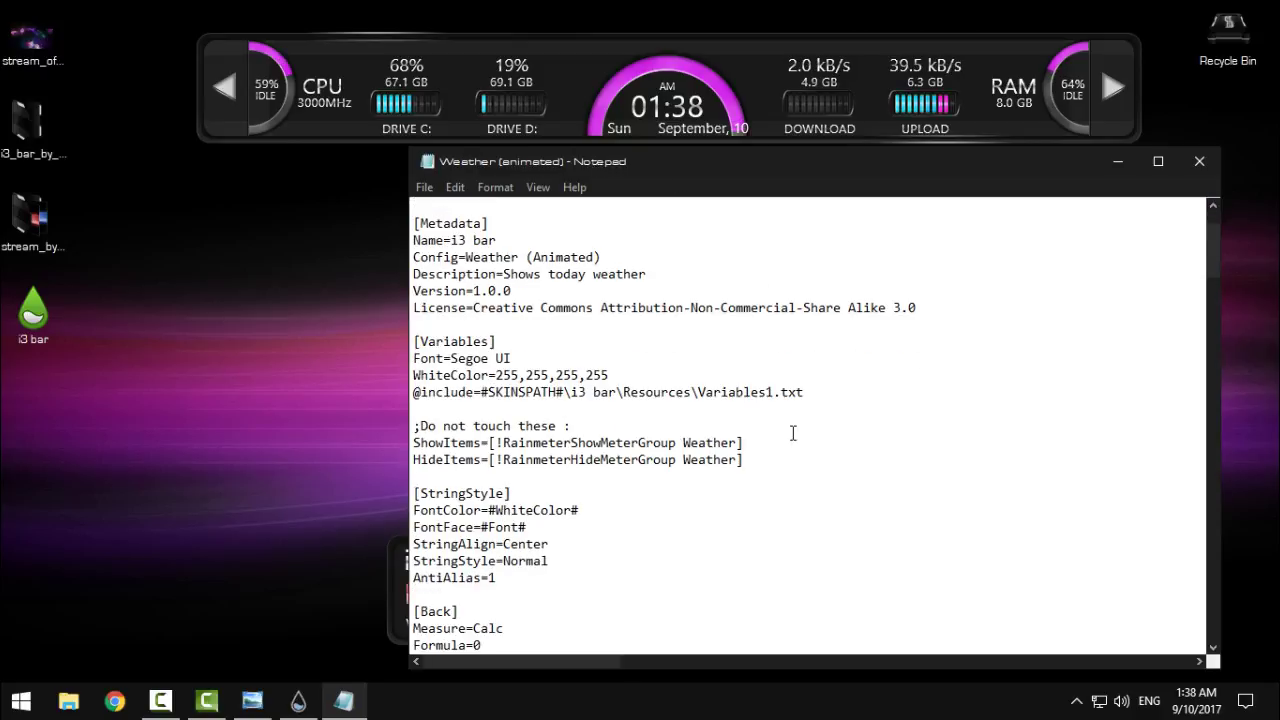
pyautogui.scroll(-2, 792, 434)
pyautogui.scroll(-4, 792, 434)
pyautogui.scroll(-3, 792, 434)
pyautogui.scroll(-3, 792, 434)
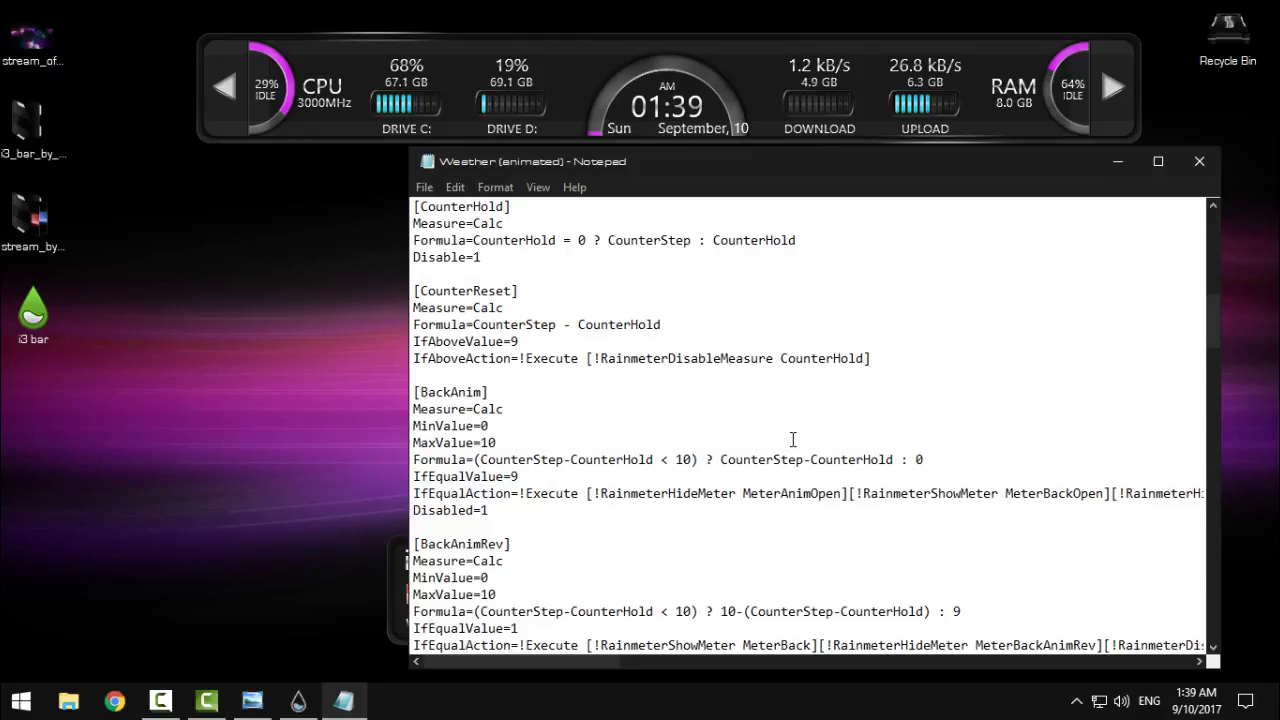
pyautogui.scroll(3, 1034, 362)
pyautogui.scroll(6, 1034, 362)
pyautogui.scroll(5, 1034, 362)
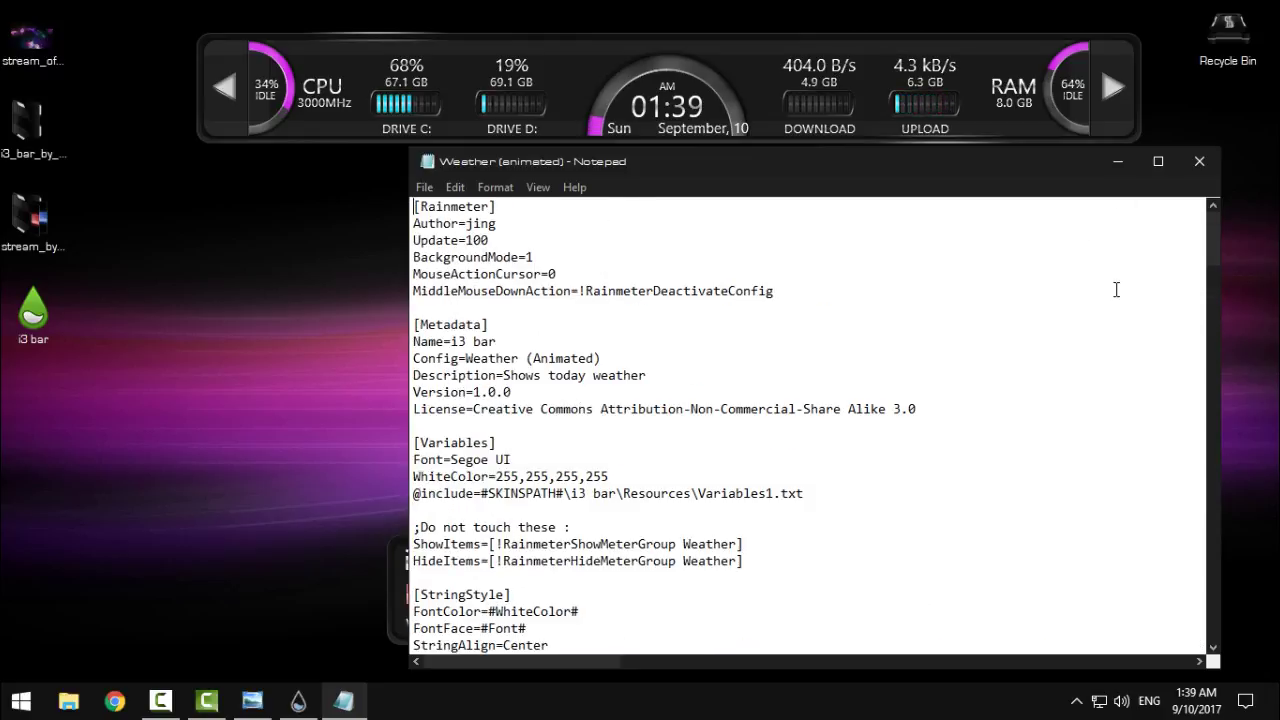
# Maximize Notepad and read down to the animation and drop-down meter sections and back
pyautogui.moveTo(955, 148); pyautogui.dragTo(830, 121)
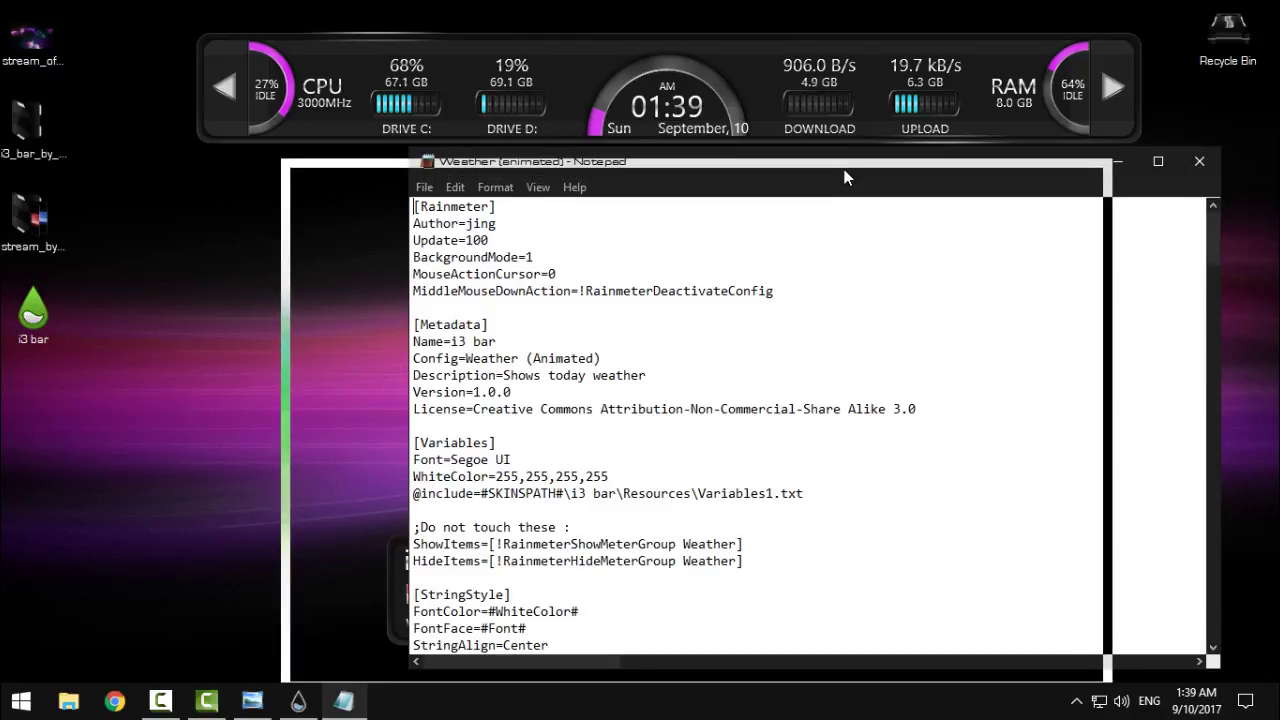
pyautogui.click(1036, 134)
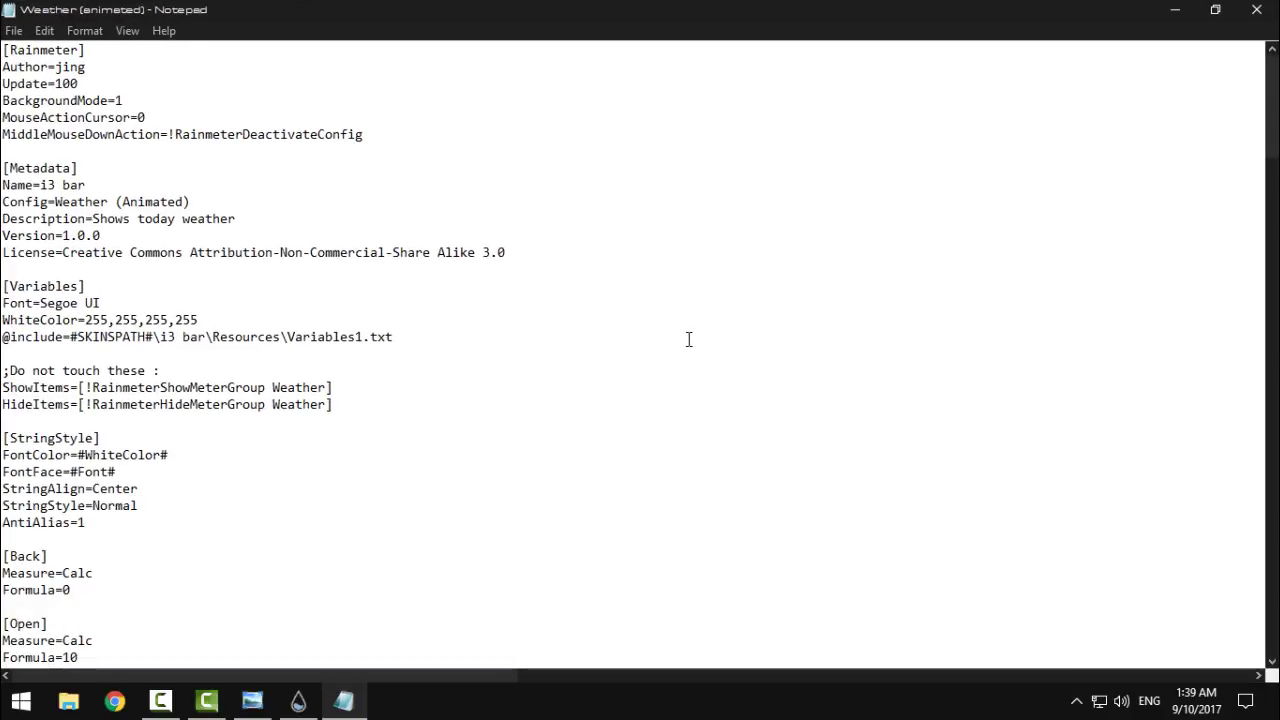
pyautogui.scroll(-4, 688, 339)
pyautogui.scroll(-6, 626, 383)
pyautogui.scroll(-4, 620, 397)
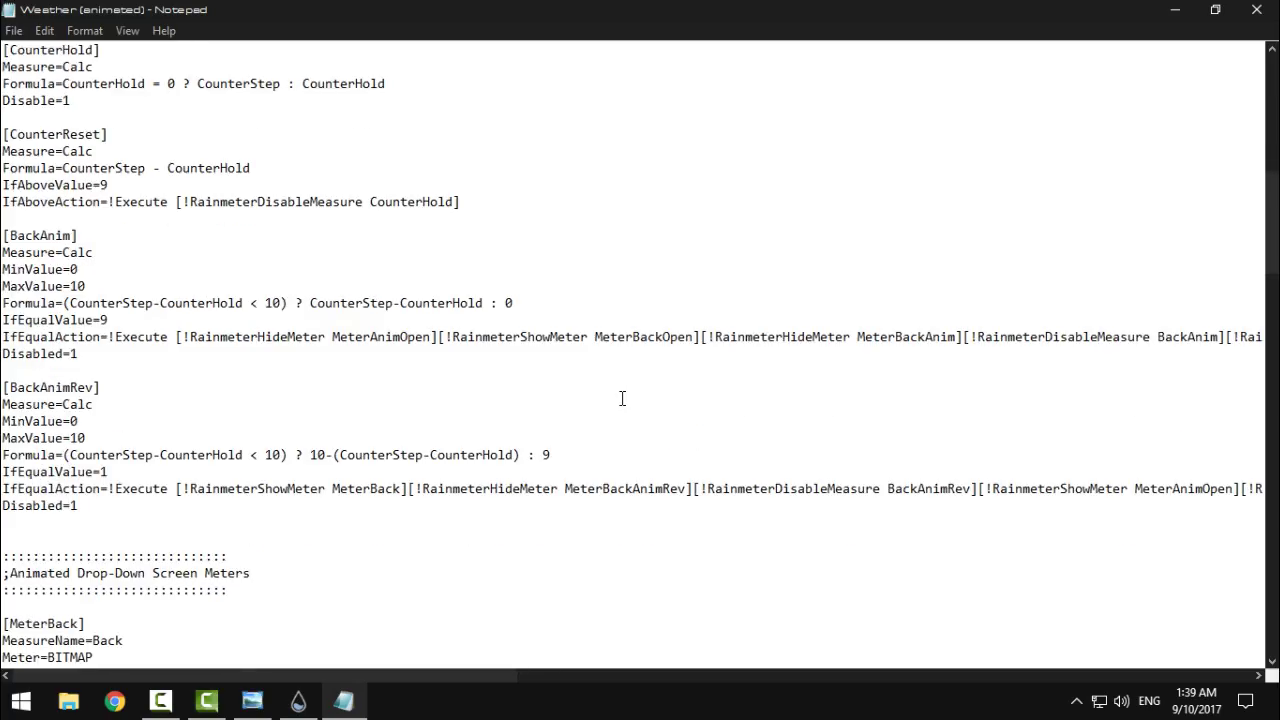
pyautogui.scroll(-10, 622, 398)
pyautogui.scroll(4, 622, 398)
pyautogui.scroll(10, 622, 398)
pyautogui.scroll(2, 622, 398)
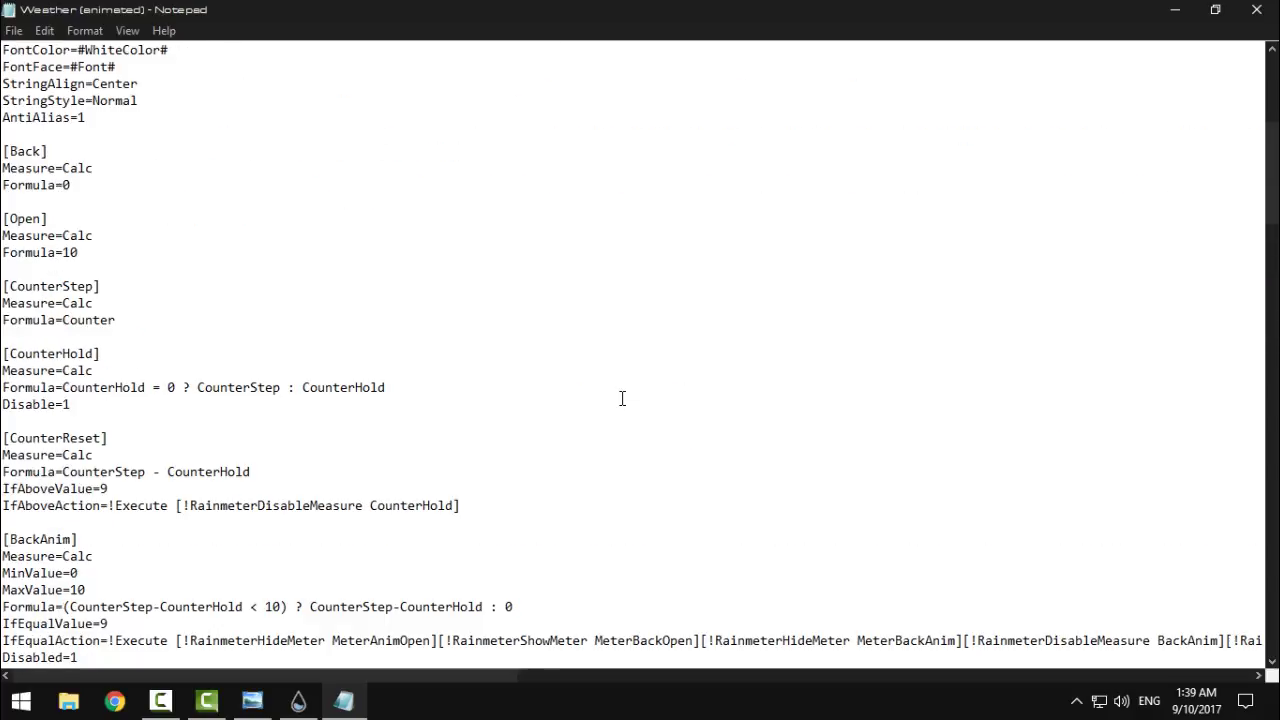
pyautogui.scroll(8, 622, 398)
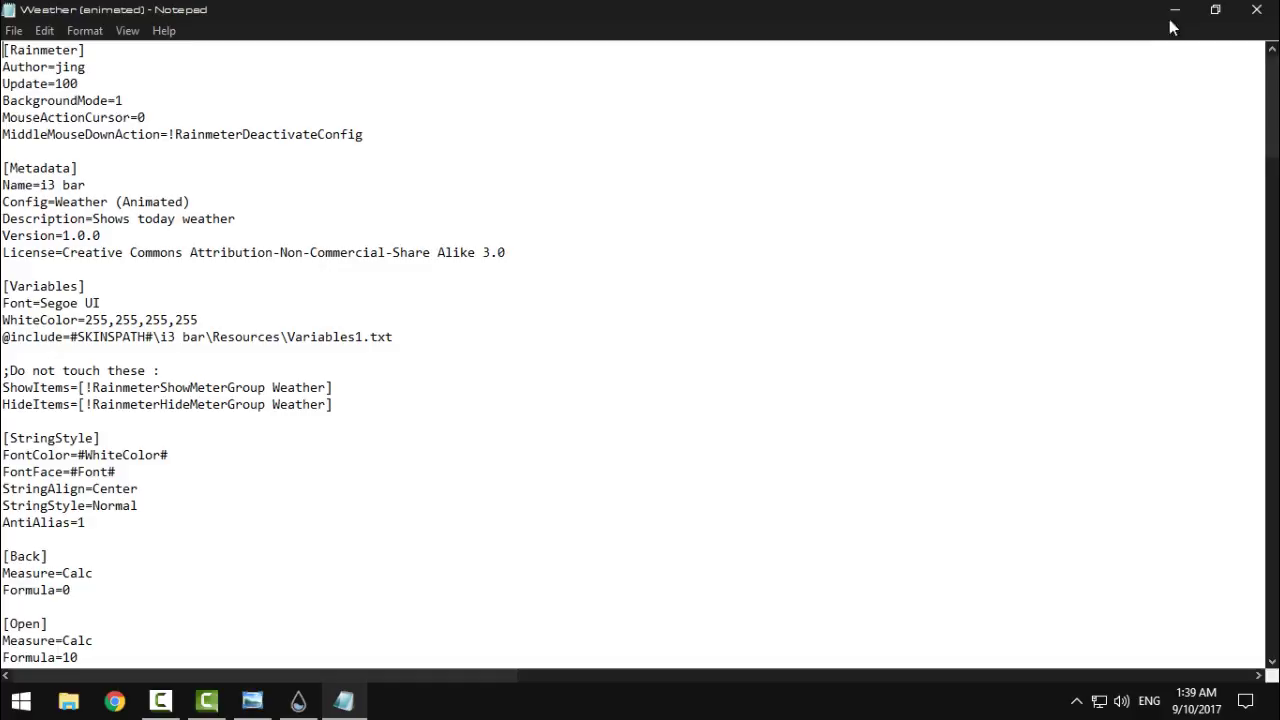
# Close the weather skin file in Notepad and unload the Today weather widget
pyautogui.click(1257, 10)
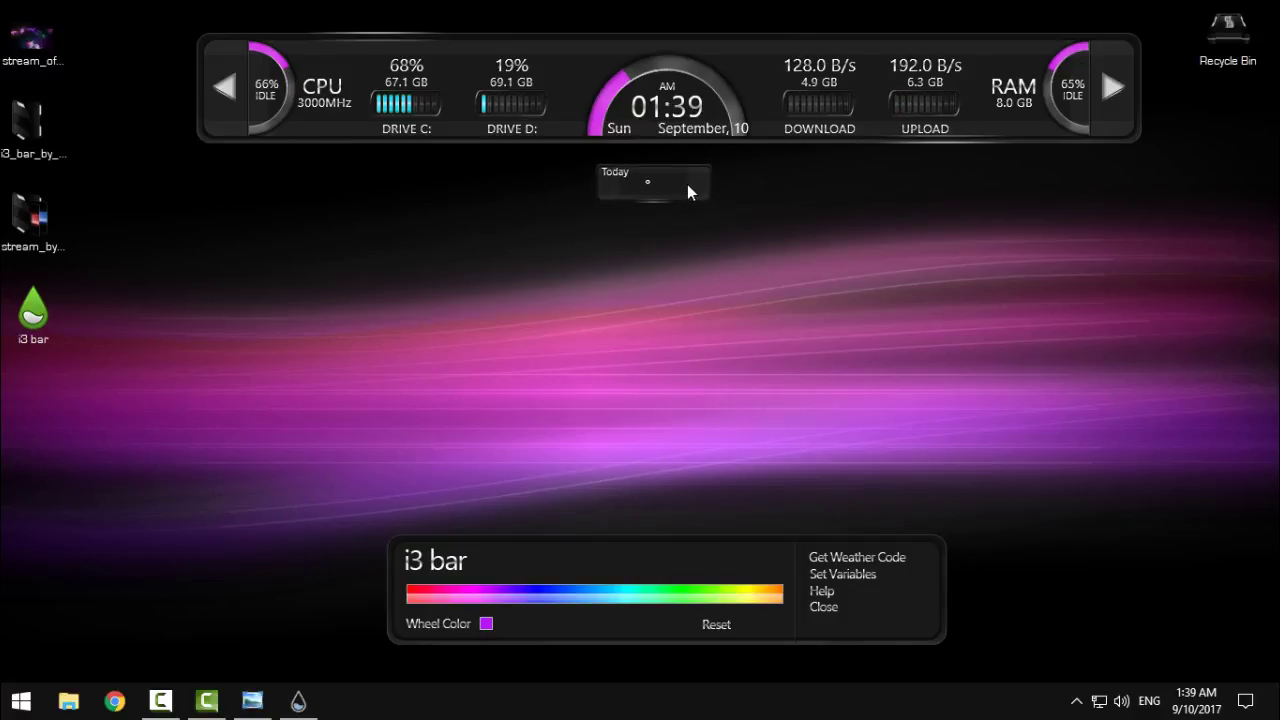
pyautogui.rightClick(698, 195)
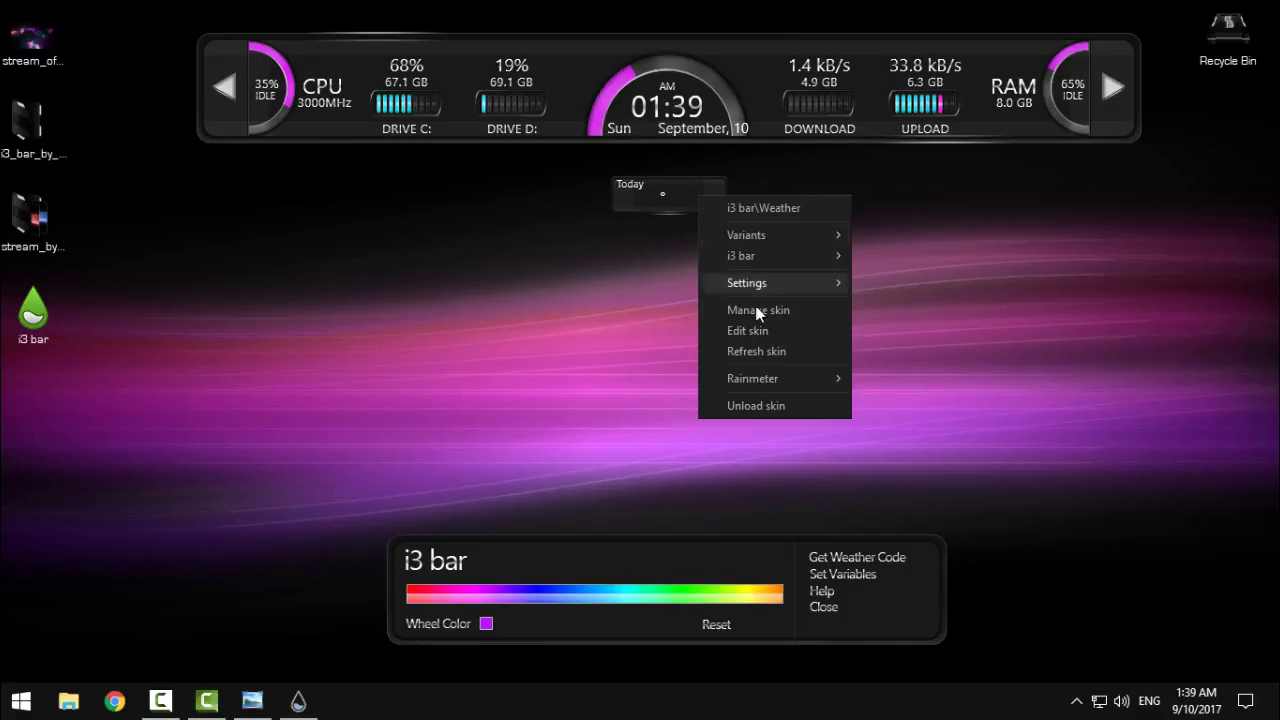
pyautogui.click(735, 403)
# Refresh the desktop and review the skin manager with the i3 bar folder collapsed
pyautogui.rightClick(636, 225)
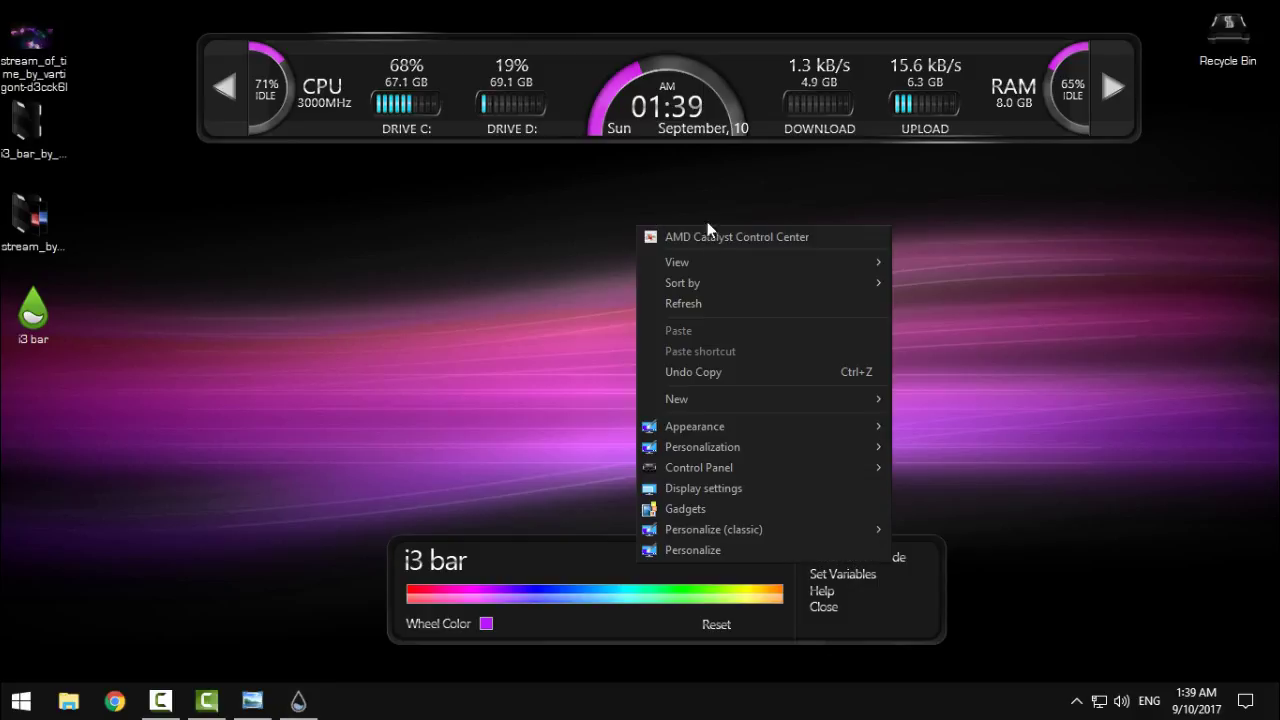
pyautogui.click(706, 303)
pyautogui.click(310, 700)
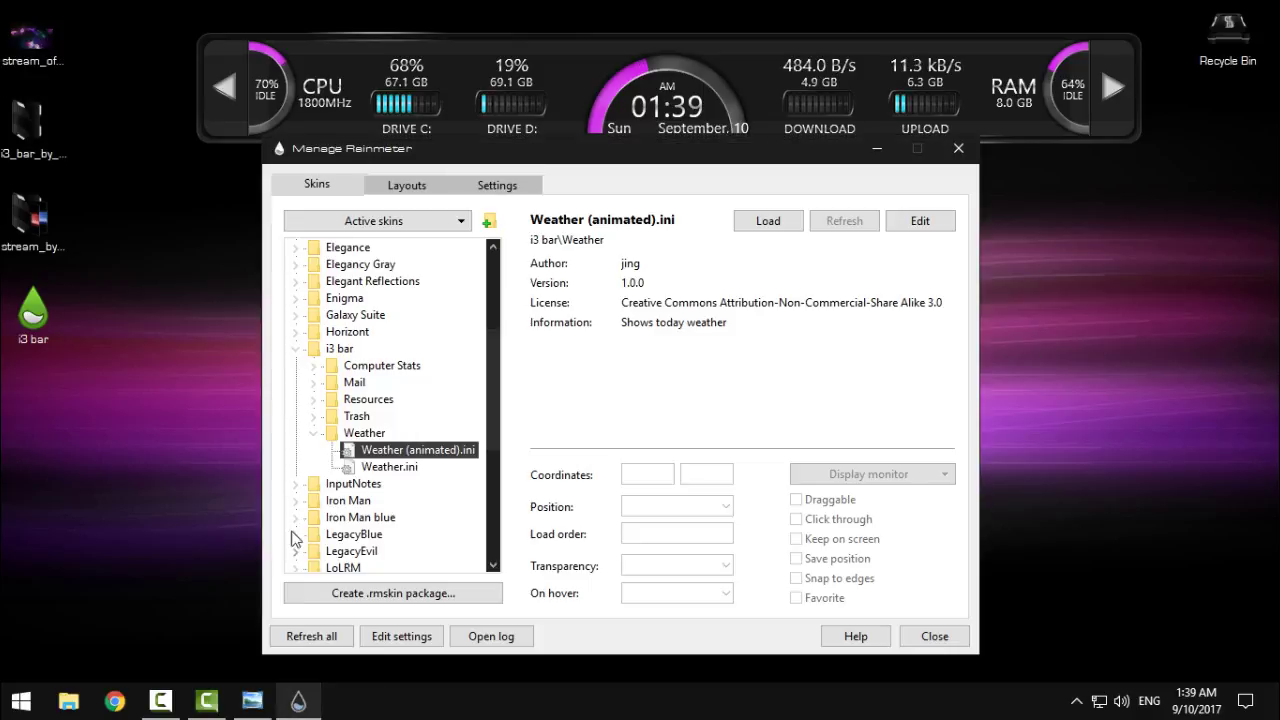
pyautogui.click(296, 345)
pyautogui.scroll(4, 355, 428)
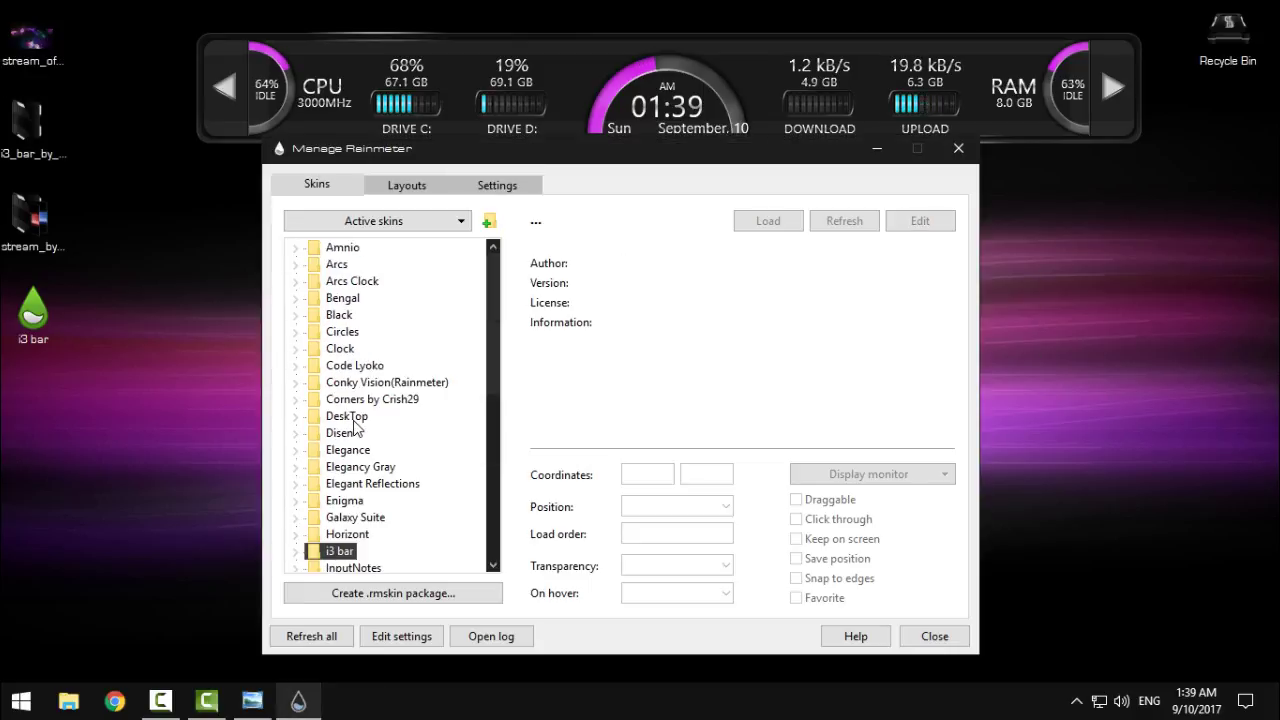
pyautogui.click(878, 150)
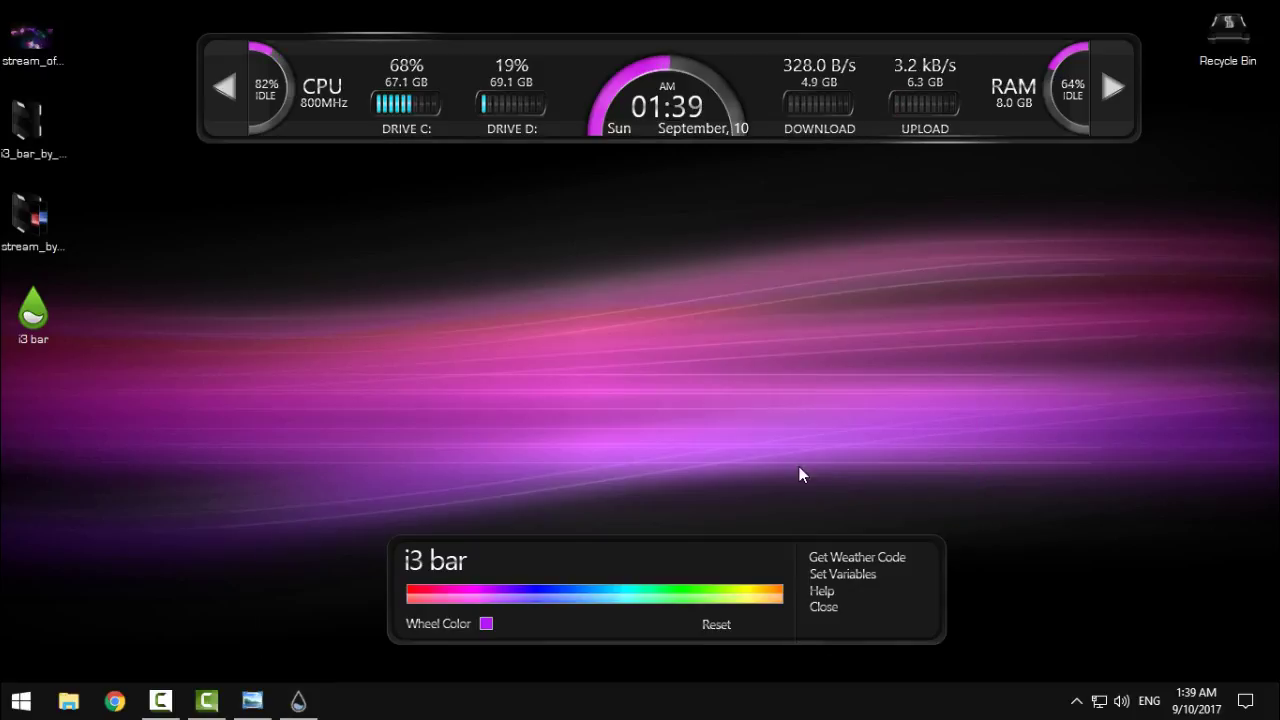
# Step through the Stream wallpapers to the blue Stream5 image, then minimize Photo Viewer
pyautogui.click(252, 700)
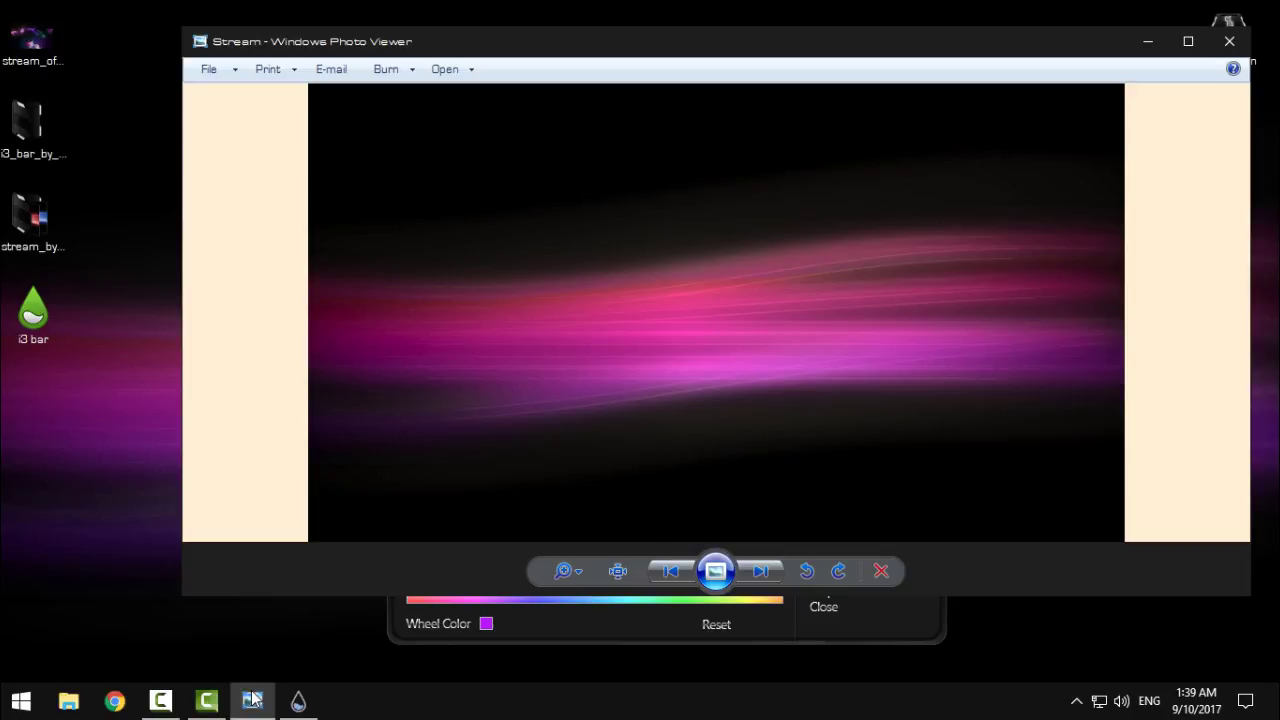
pyautogui.click(761, 575)
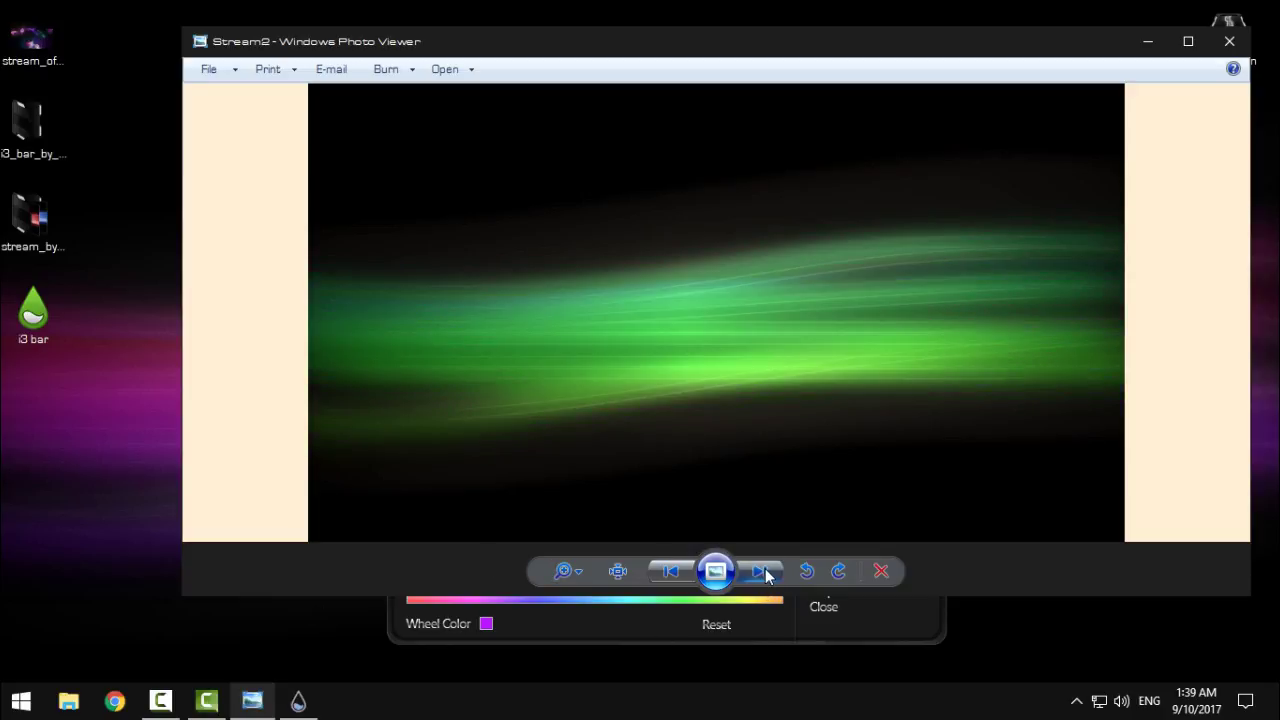
pyautogui.click(765, 568)
pyautogui.click(765, 568)
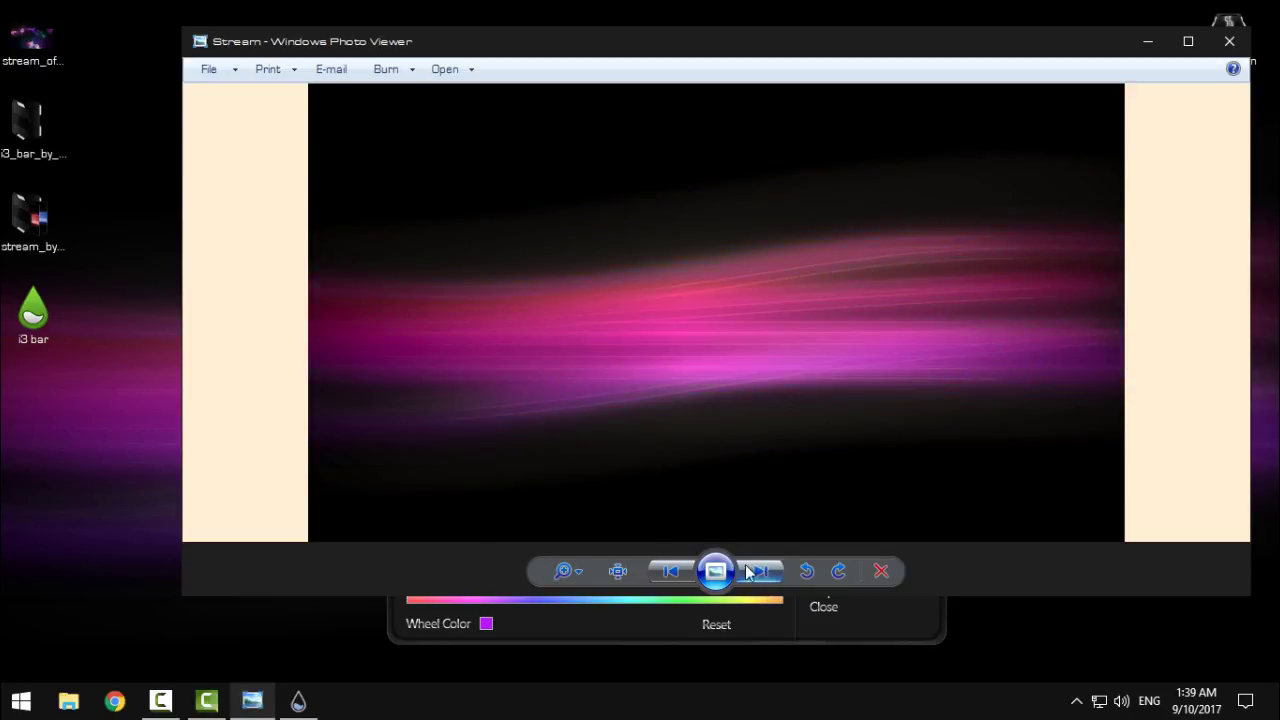
pyautogui.click(670, 571)
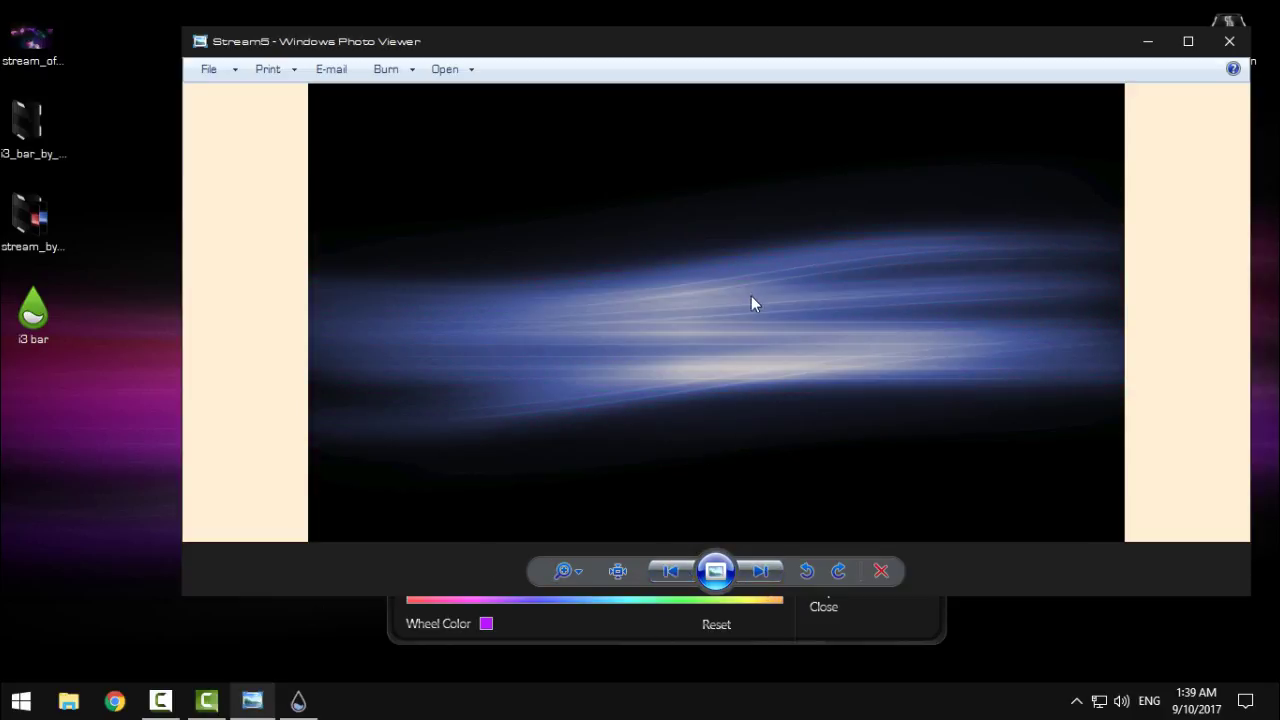
pyautogui.click(1145, 41)
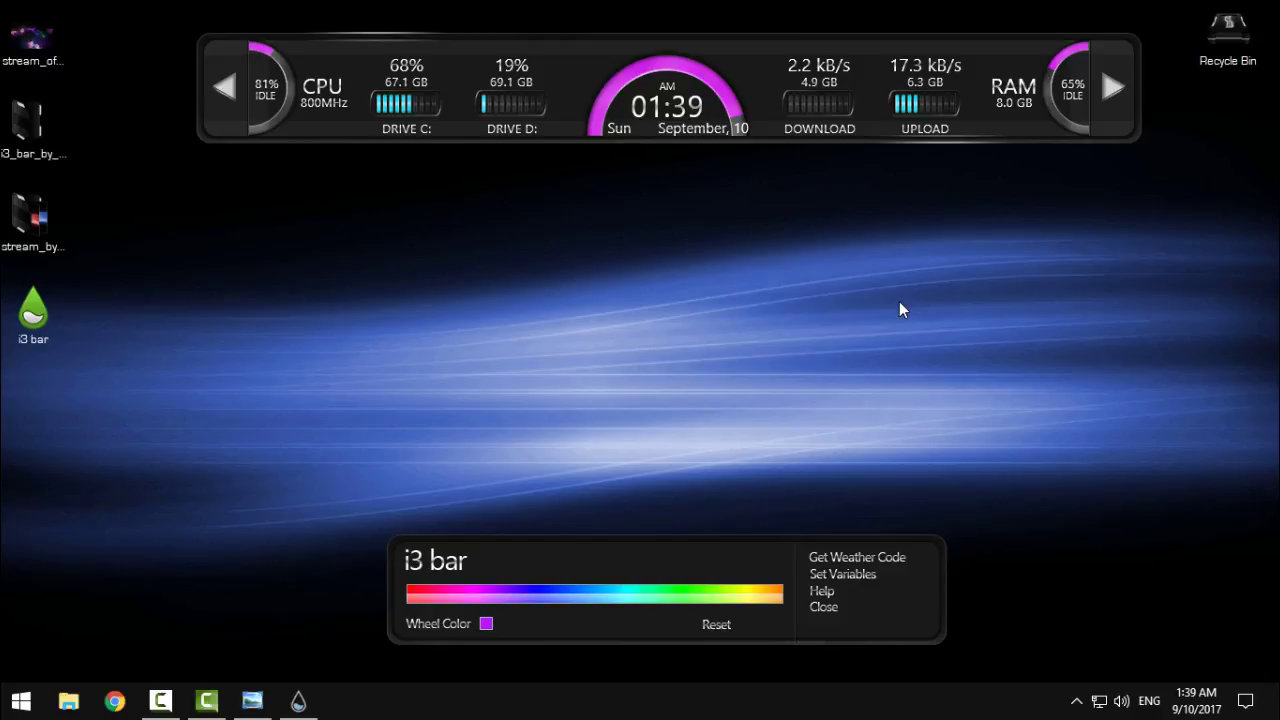
# Pick a light azure blue on the i3 bar colour wheel as the accent colour
pyautogui.click(540, 601)
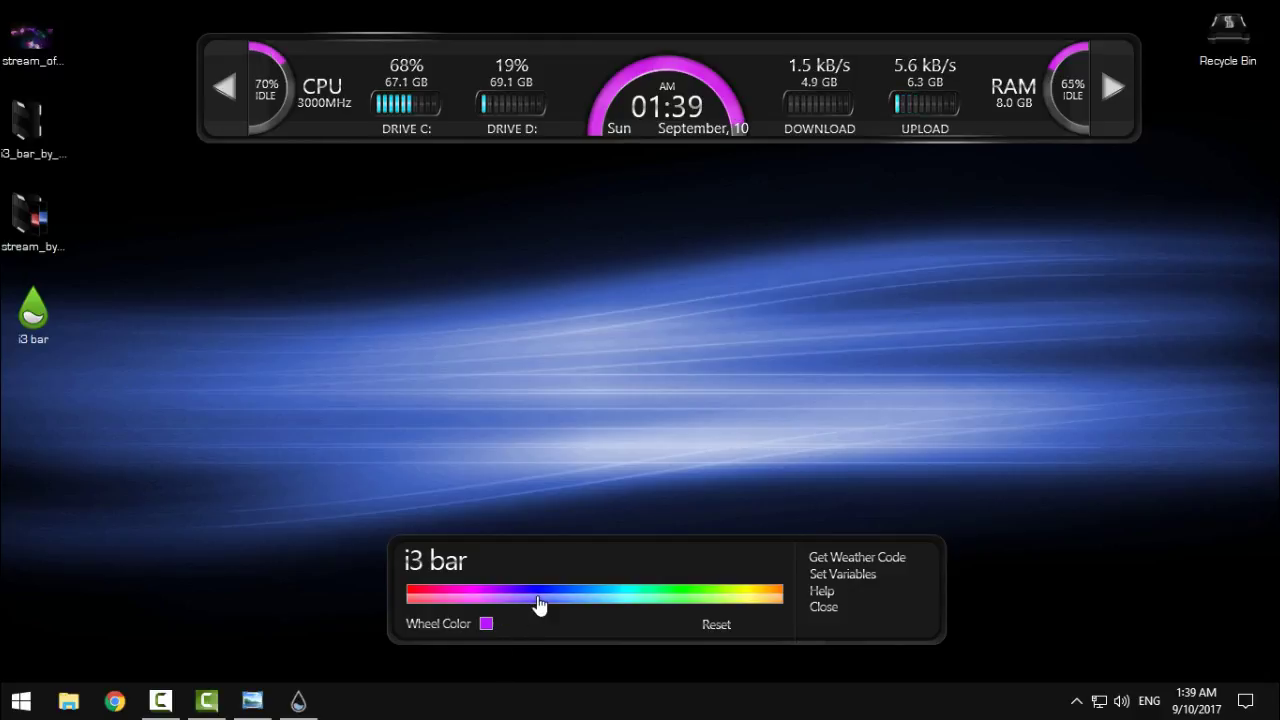
pyautogui.click(577, 601)
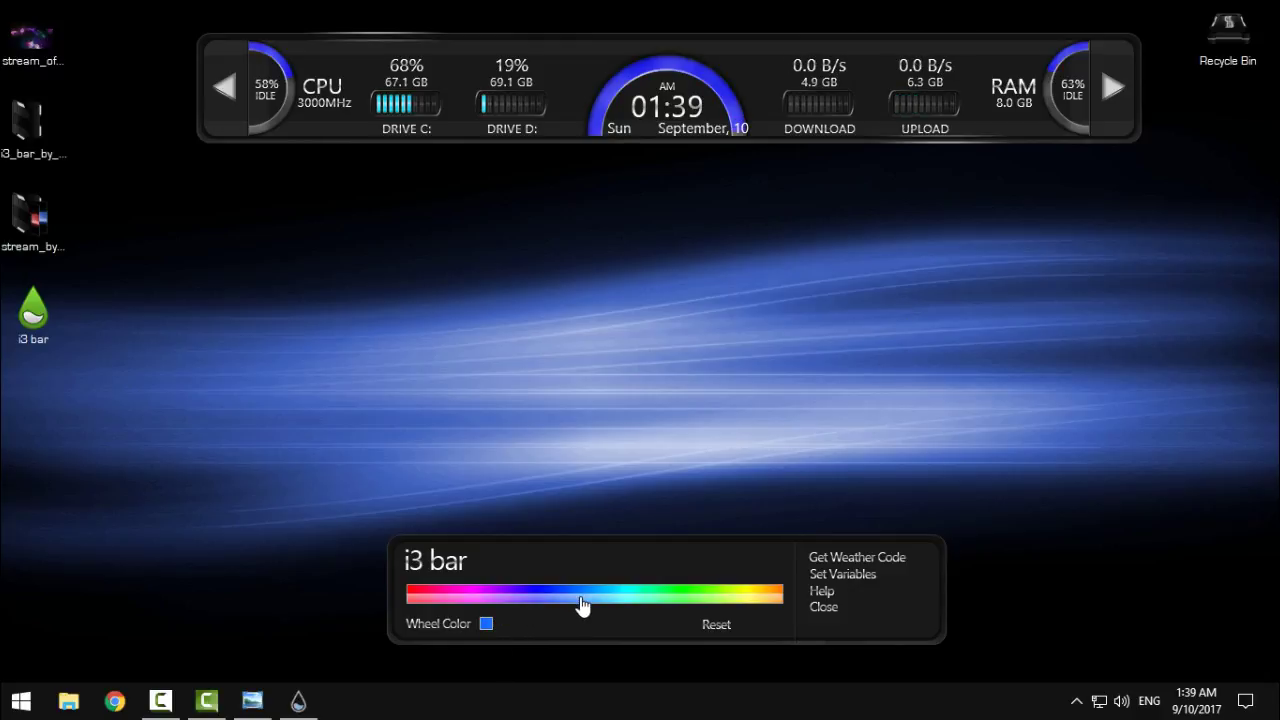
pyautogui.click(591, 600)
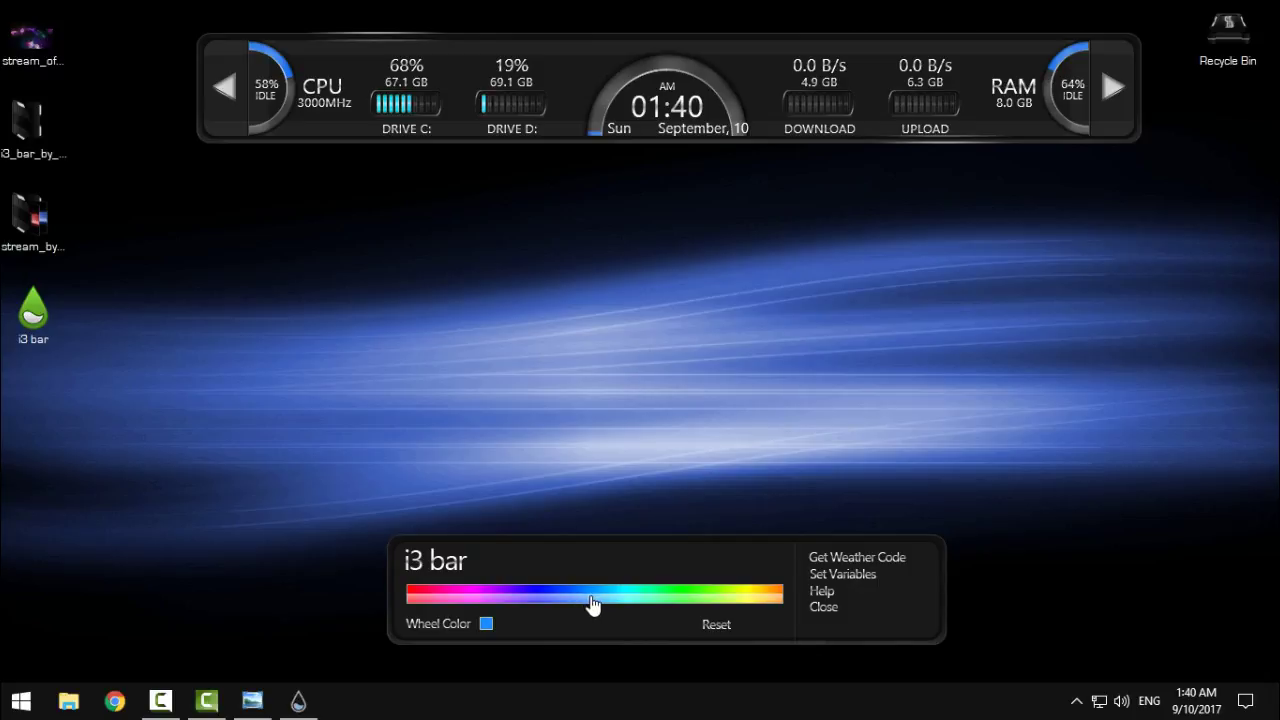